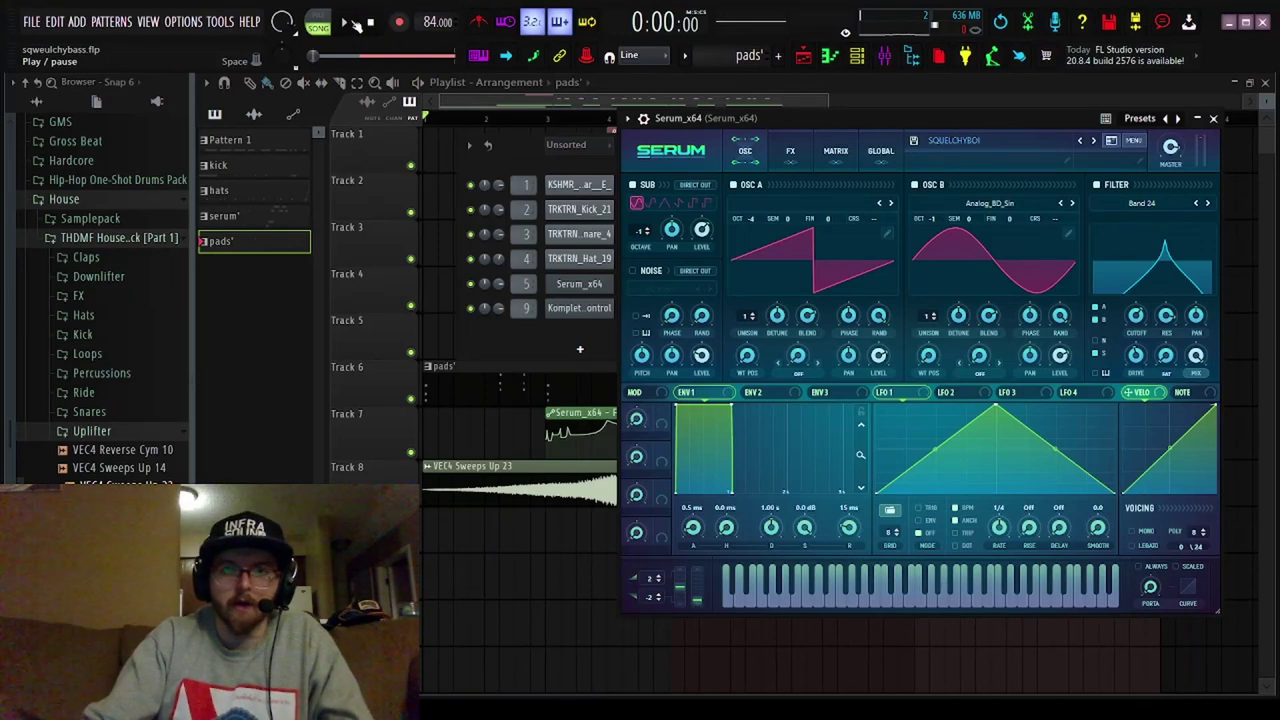
Start arrangement playback and bring the Playlist to the front.
{"action": "left_click", "coordinate": [357, 22]}
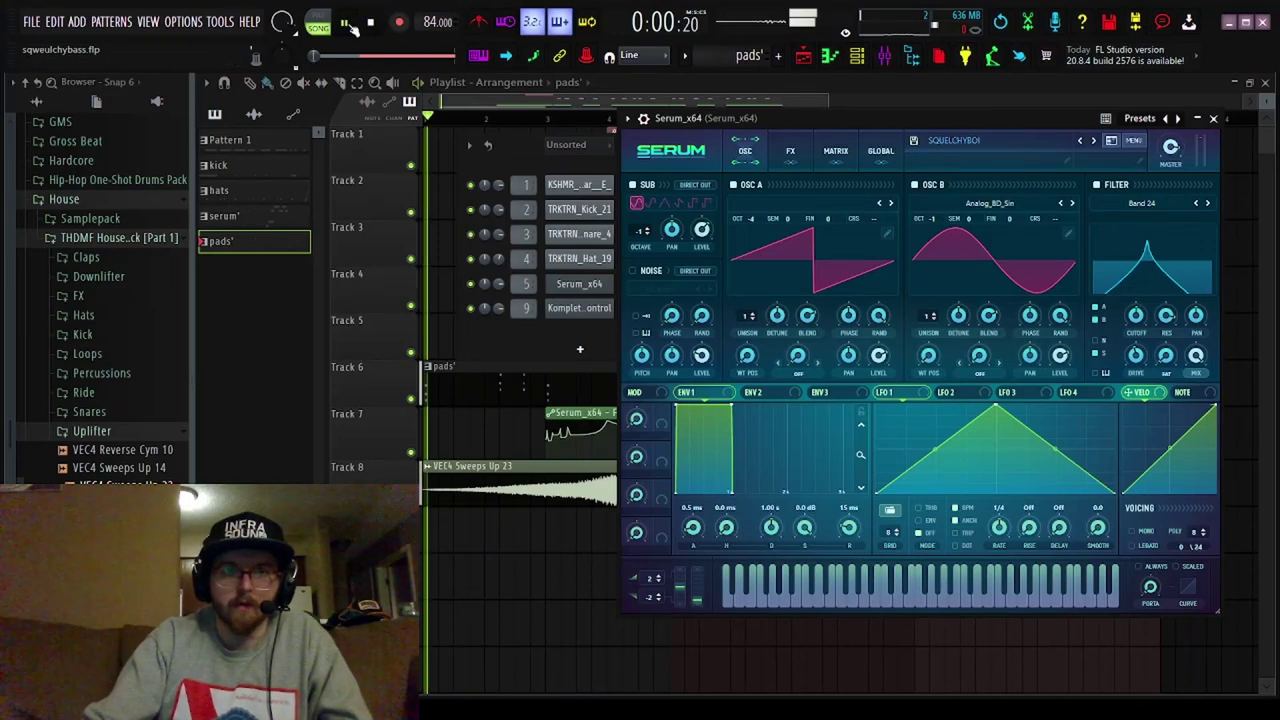
{"action": "left_click", "coordinate": [511, 95]}
{"action": "scroll", "coordinate": [1087, 100], "scroll_direction": "down", "scroll_amount": 2}
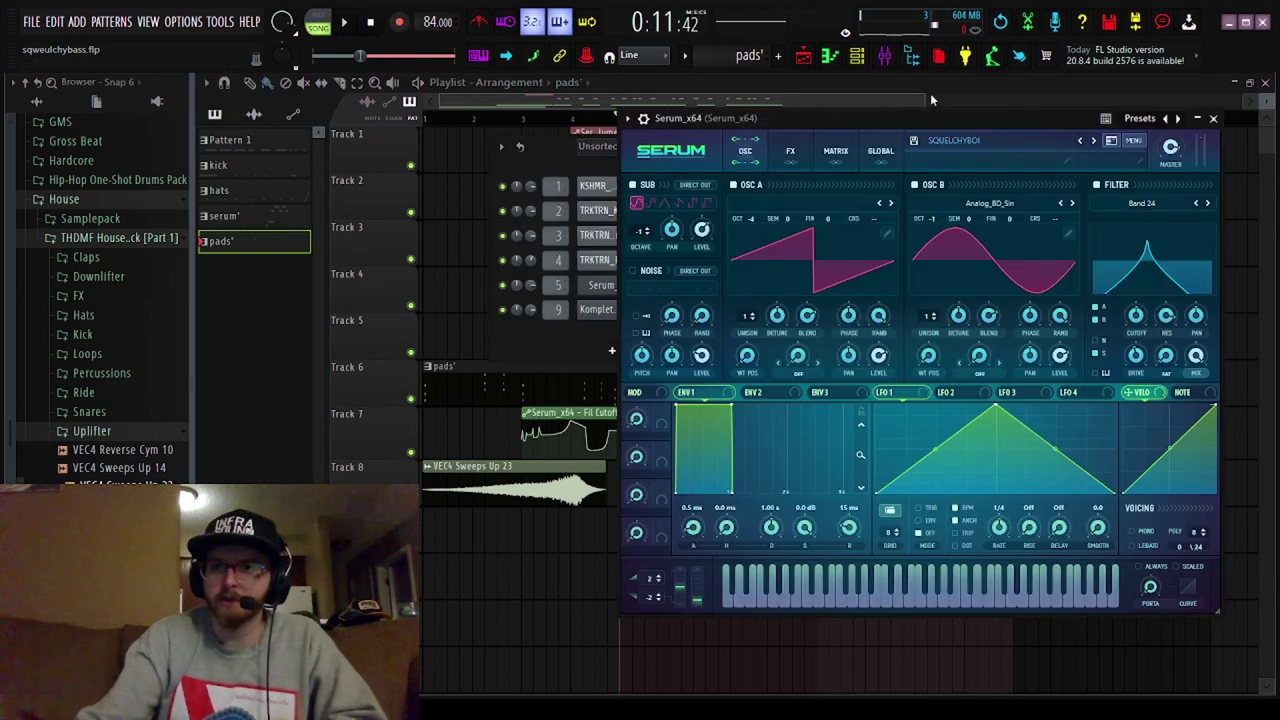
In Serum, switch on OSC B and enable the filter as Band 24.
{"action": "left_click_drag", "start_coordinate": [930, 118], "coordinate": [768, 114]}
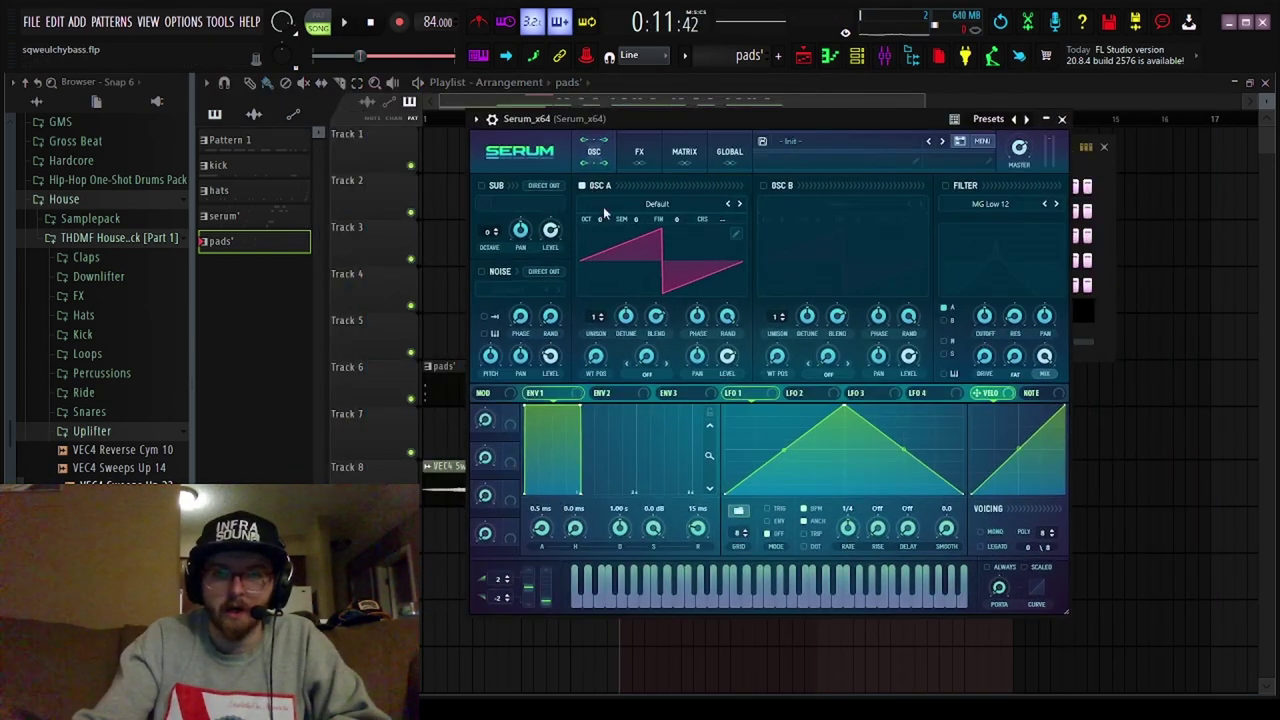
{"action": "left_click", "coordinate": [764, 186]}
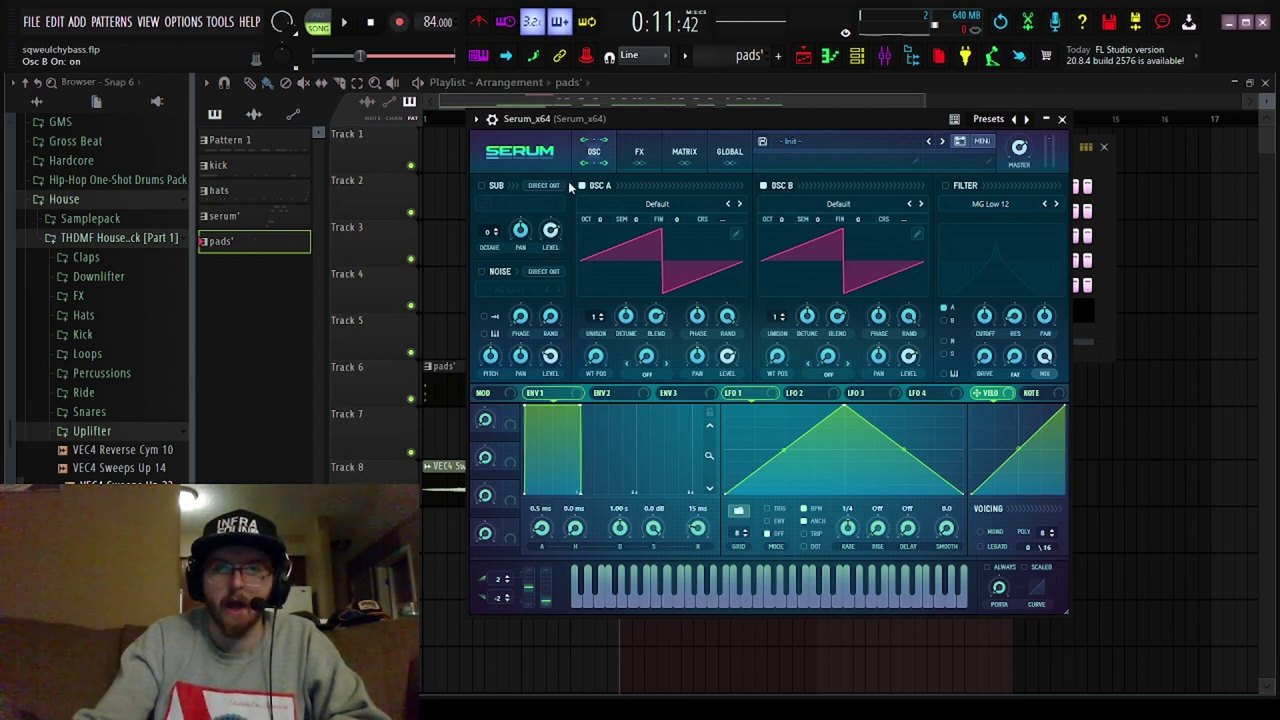
{"action": "left_click", "coordinate": [947, 186]}
{"action": "left_click", "coordinate": [946, 187]}
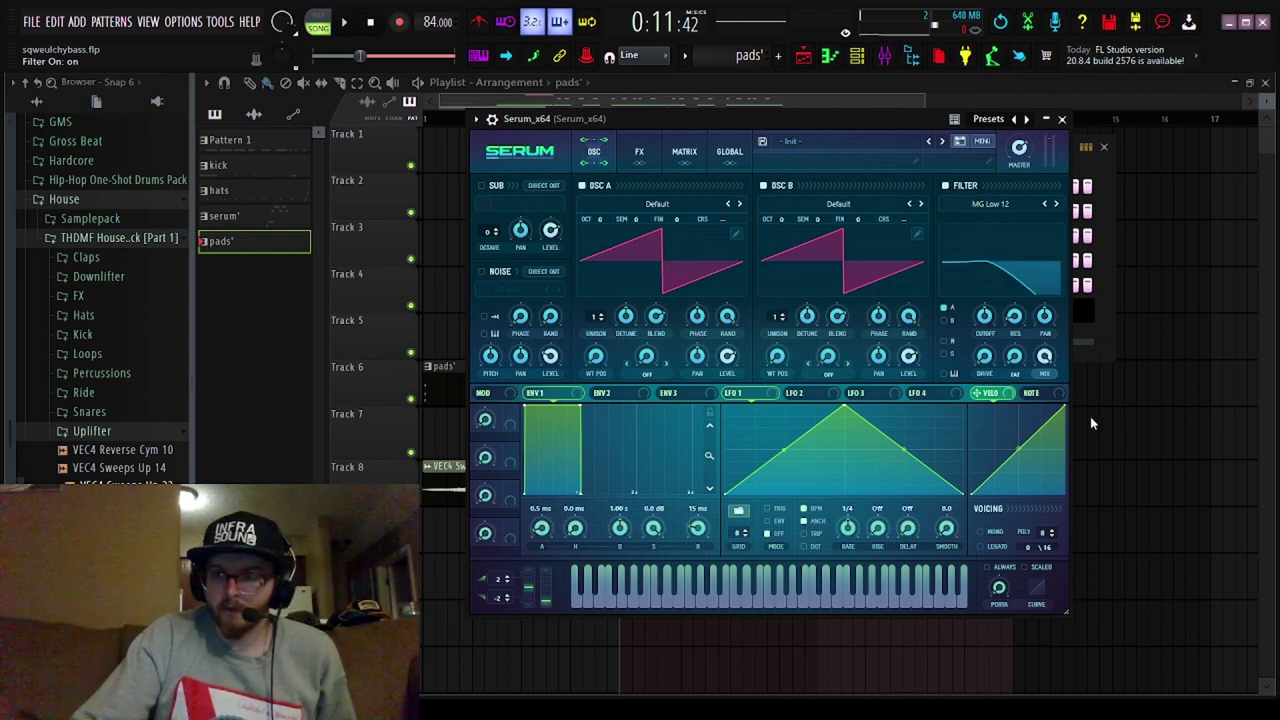
{"action": "left_click_drag", "start_coordinate": [990, 204], "coordinate": [988, 255]}
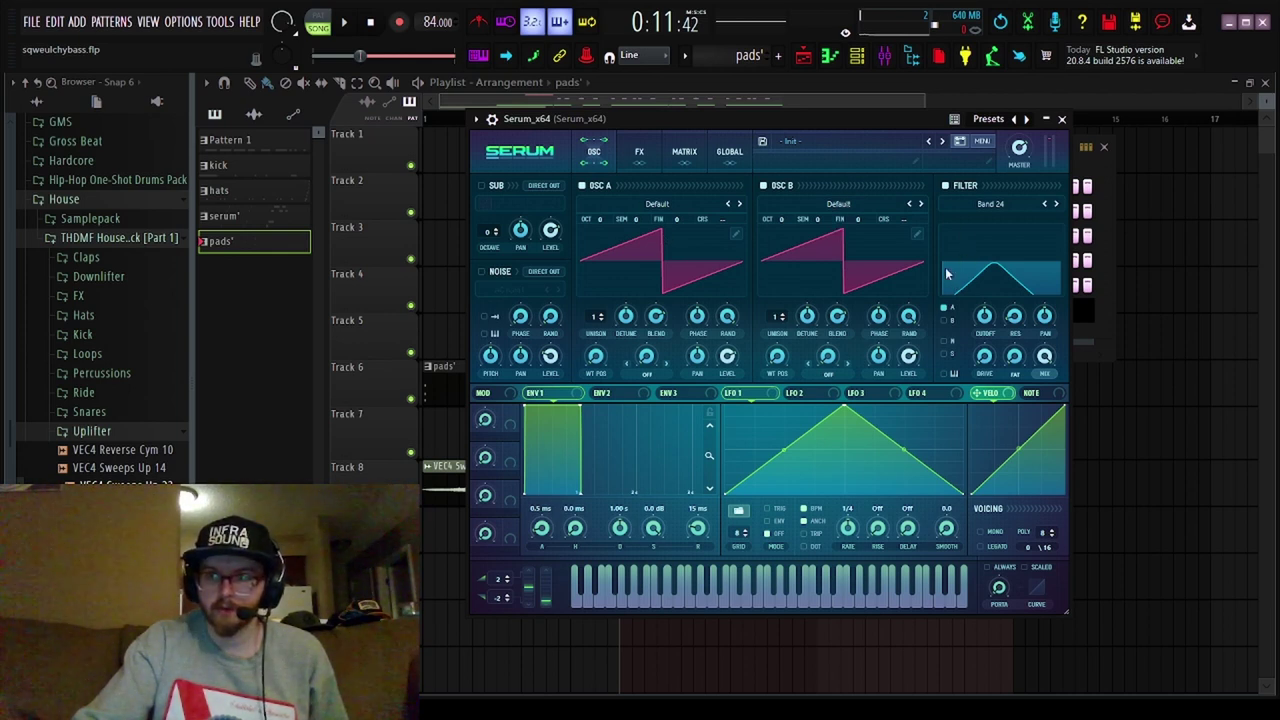
Set OSC B to the Analog_BD_Sin wavetable and raise filter resonance to about 88%.
{"action": "left_click", "coordinate": [920, 203]}
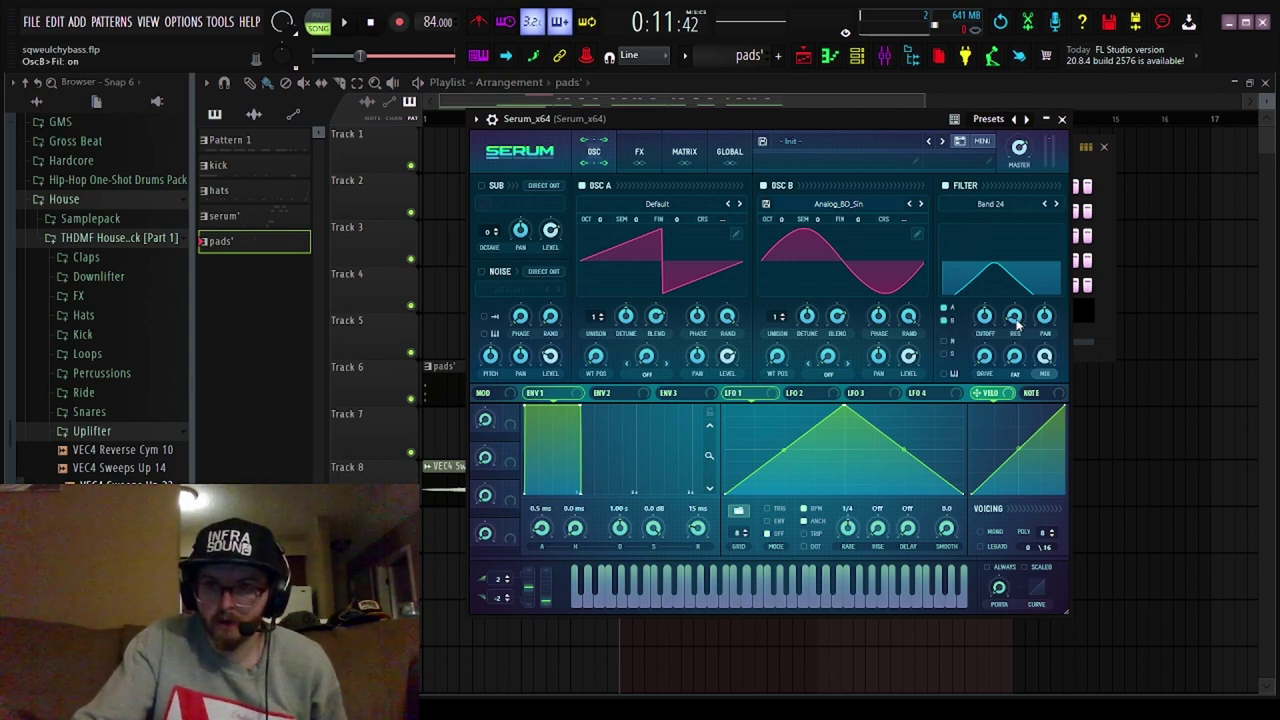
{"action": "left_click_drag", "start_coordinate": [1016, 322], "coordinate": [1030, 270]}
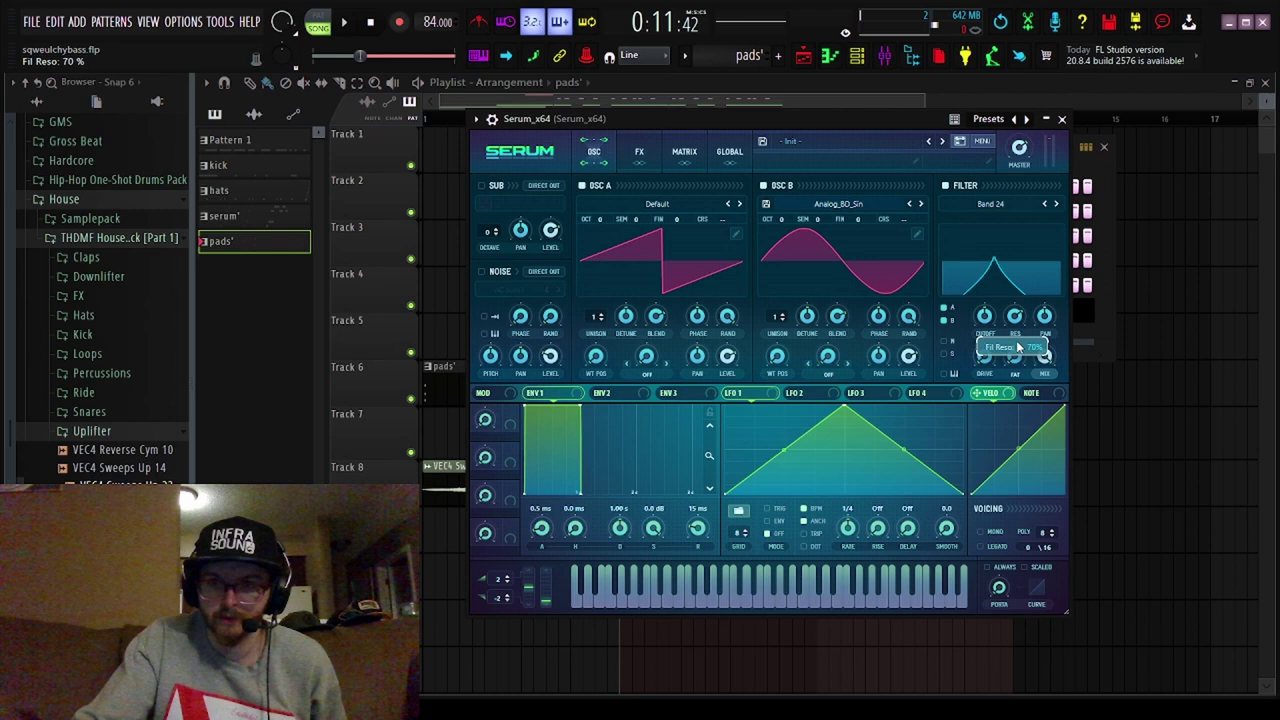
{"action": "left_click_drag", "start_coordinate": [1018, 347], "coordinate": [1033, 316]}
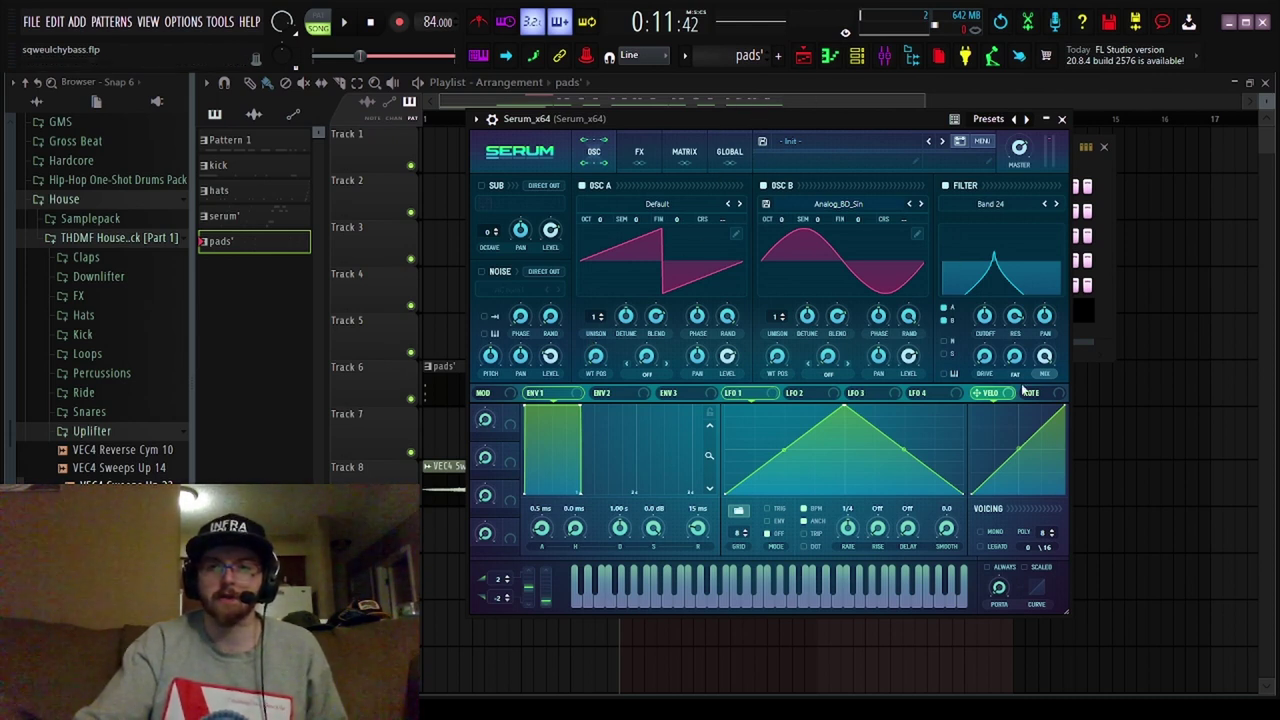
Close Serum, open the serum' pattern in the piano roll, and play it in PAT mode.
{"action": "left_click", "coordinate": [710, 99]}
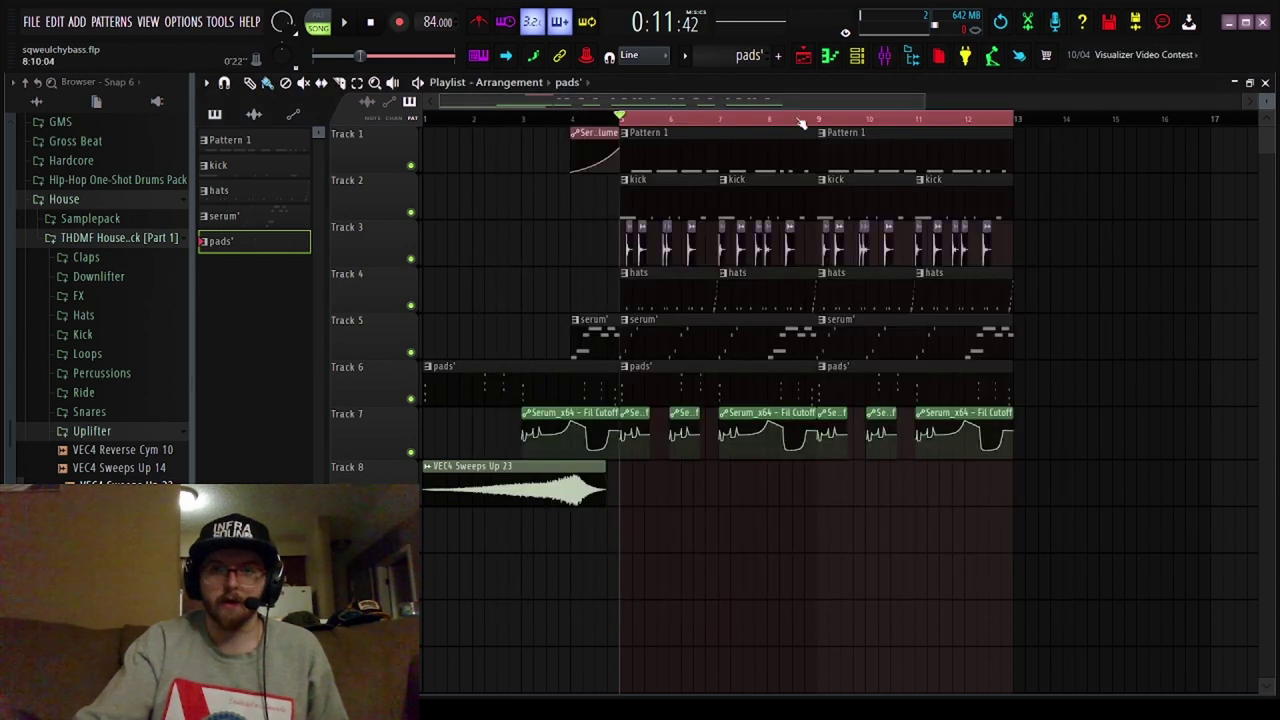
{"action": "double_click", "coordinate": [678, 340]}
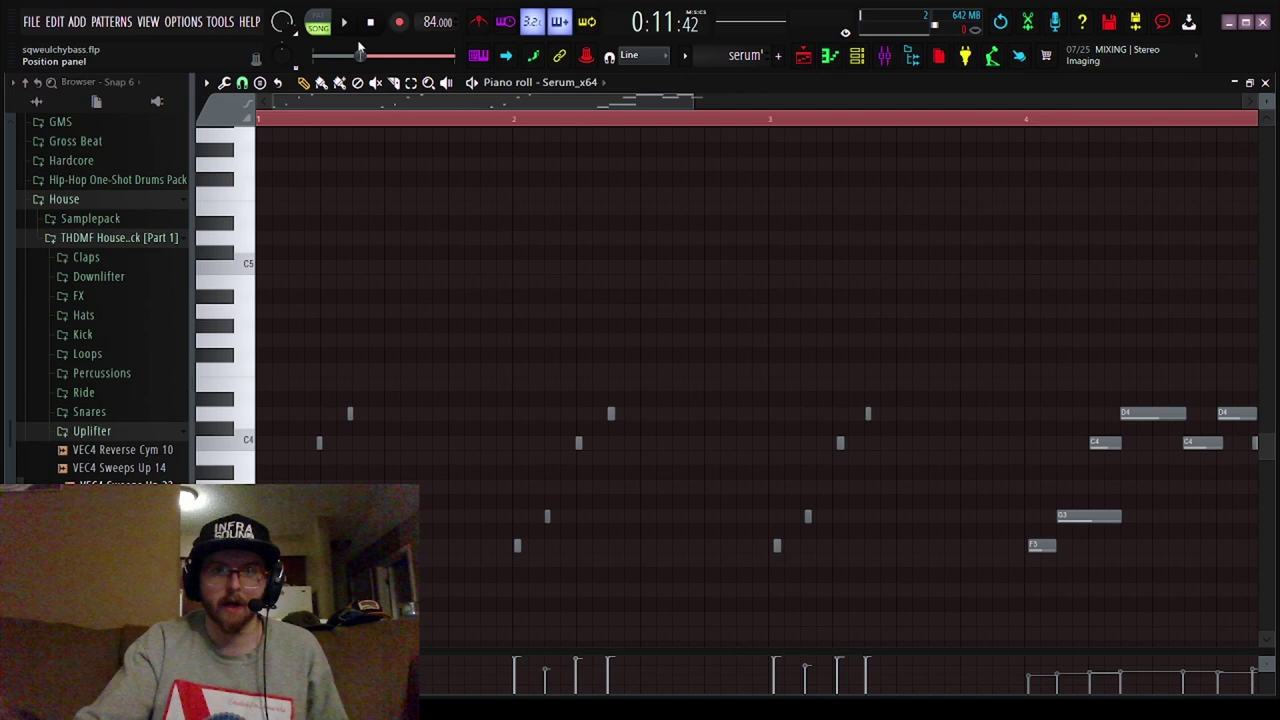
{"action": "left_click", "coordinate": [320, 22]}
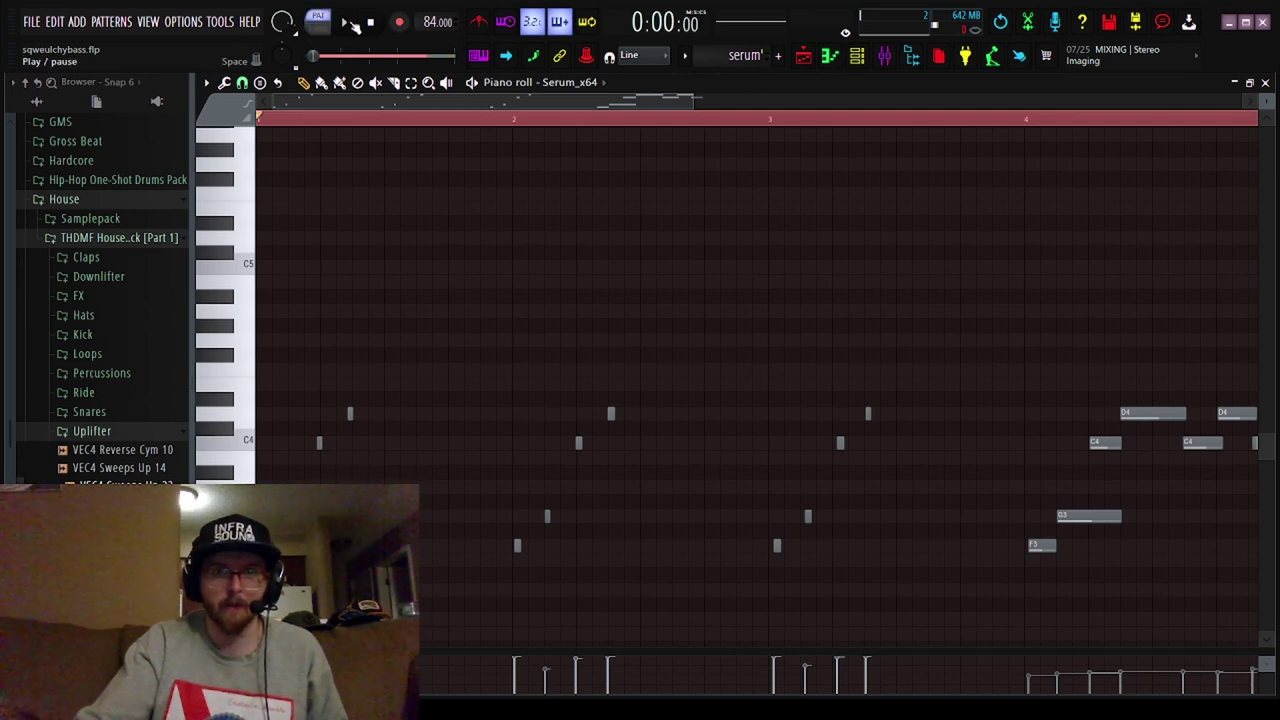
{"action": "left_click", "coordinate": [343, 21]}
Reopen Serum_x64 from the Channel rack, set resonance to full and raise the cutoff.
{"action": "left_click", "coordinate": [857, 56]}
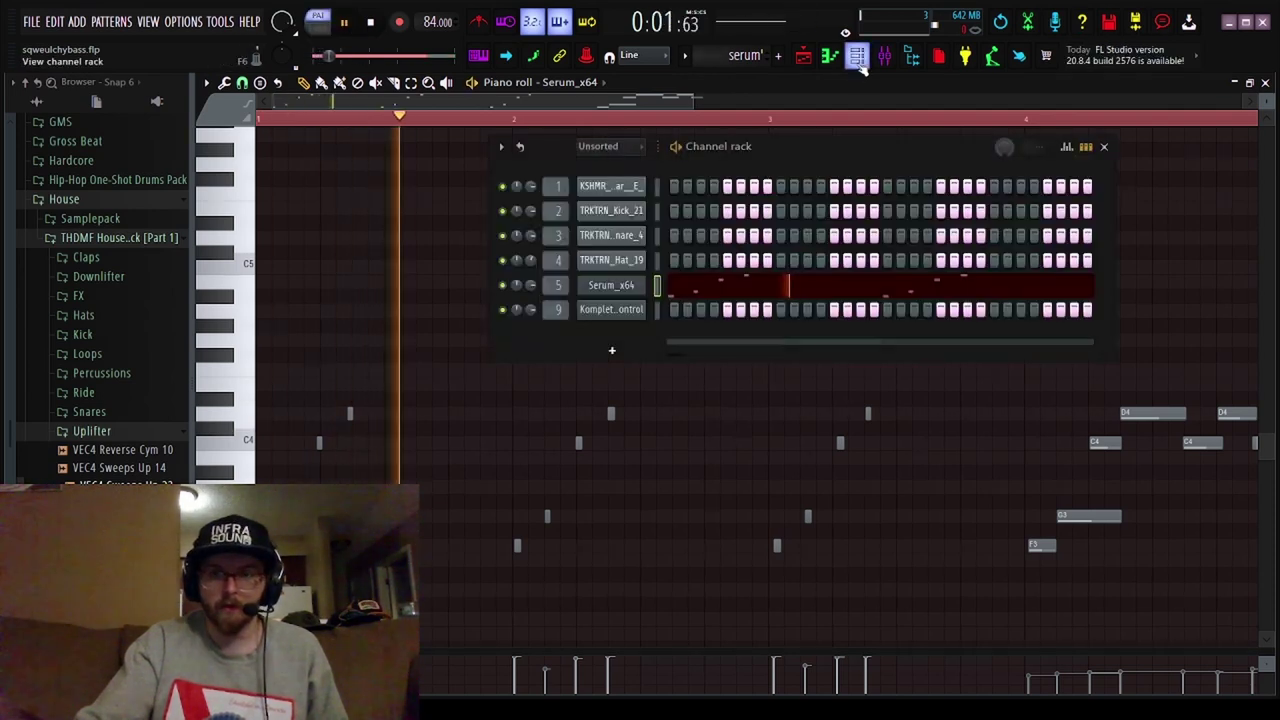
{"action": "left_click", "coordinate": [624, 290]}
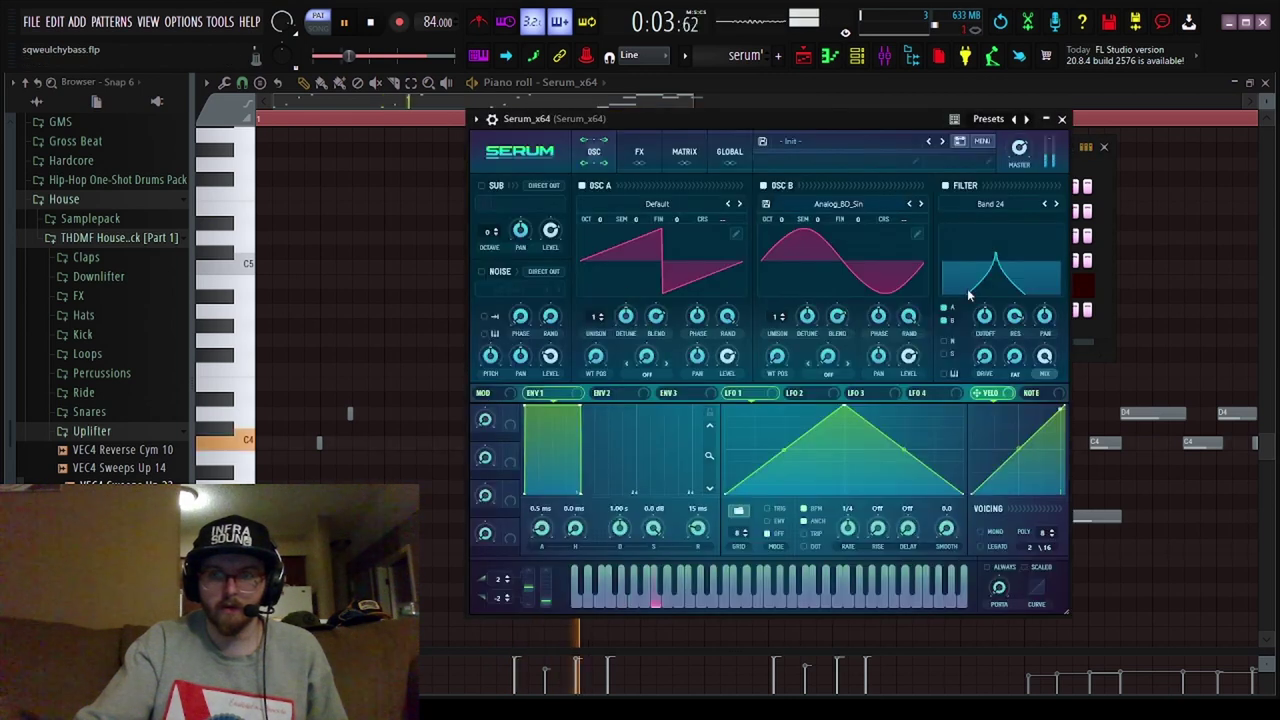
{"action": "mouse_move", "coordinate": [1011, 340]}
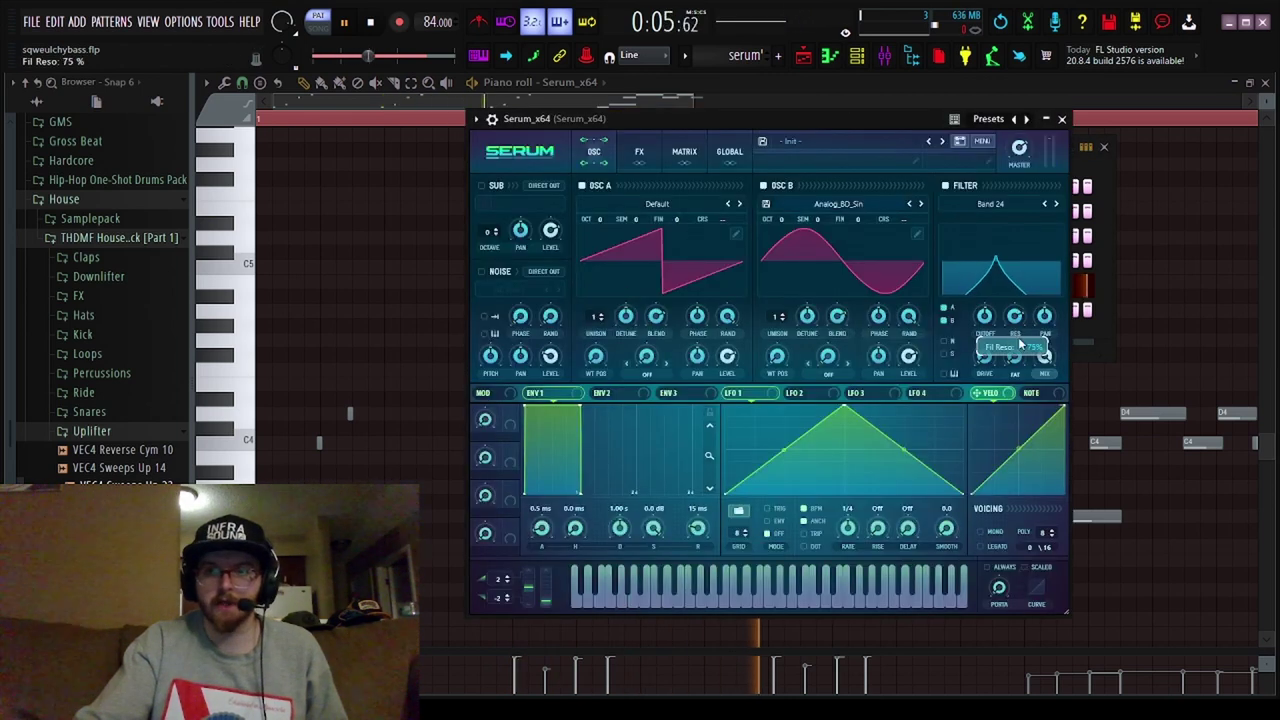
{"action": "left_click_drag", "start_coordinate": [1015, 340], "coordinate": [1010, 468]}
{"action": "left_click_drag", "start_coordinate": [1015, 316], "coordinate": [1031, 290]}
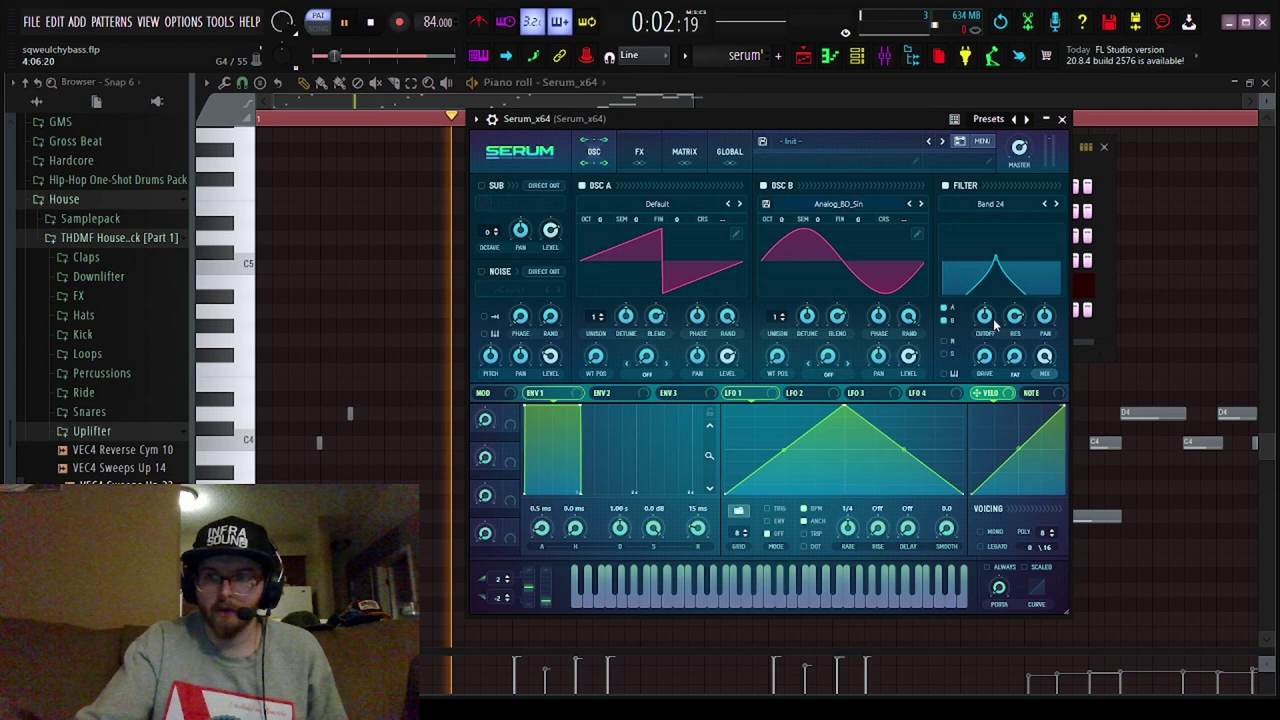
{"action": "mouse_move", "coordinate": [990, 284]}
{"action": "left_mouse_down"}
{"action": "mouse_move", "coordinate": [1002, 281]}
{"action": "mouse_move", "coordinate": [990, 282]}
{"action": "mouse_move", "coordinate": [1007, 360]}
{"action": "mouse_move", "coordinate": [995, 271]}
{"action": "mouse_move", "coordinate": [997, 355]}
{"action": "mouse_move", "coordinate": [997, 288]}
{"action": "left_mouse_up"}
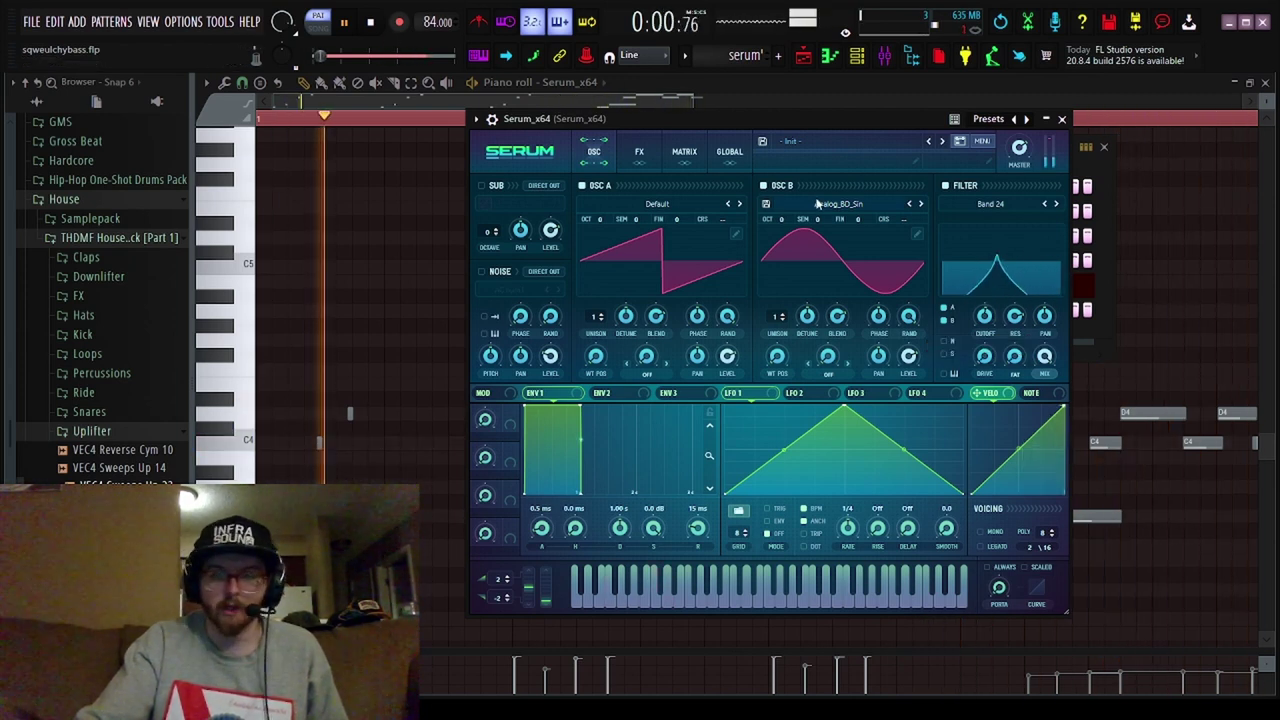
Stop playback and lower OSC A and OSC B by one octave each.
{"action": "left_click", "coordinate": [375, 25]}
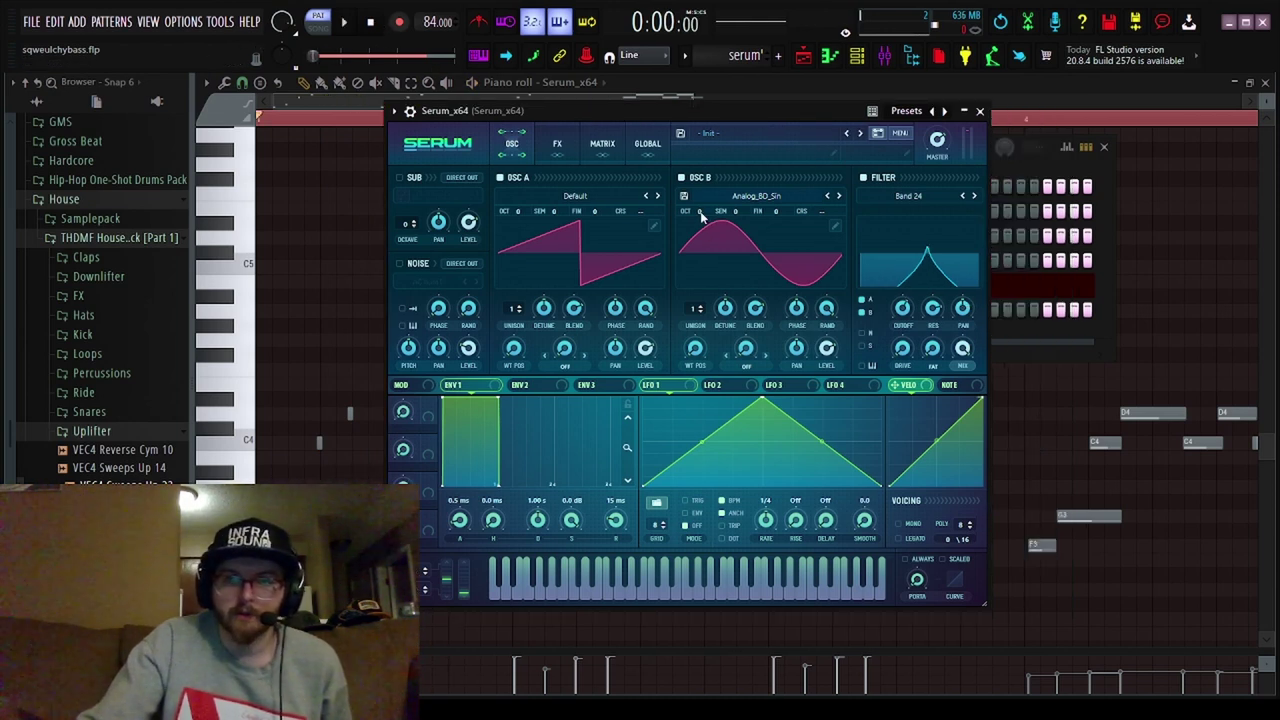
{"action": "left_click_drag", "start_coordinate": [701, 216], "coordinate": [704, 242]}
{"action": "left_click_drag", "start_coordinate": [518, 215], "coordinate": [522, 238]}
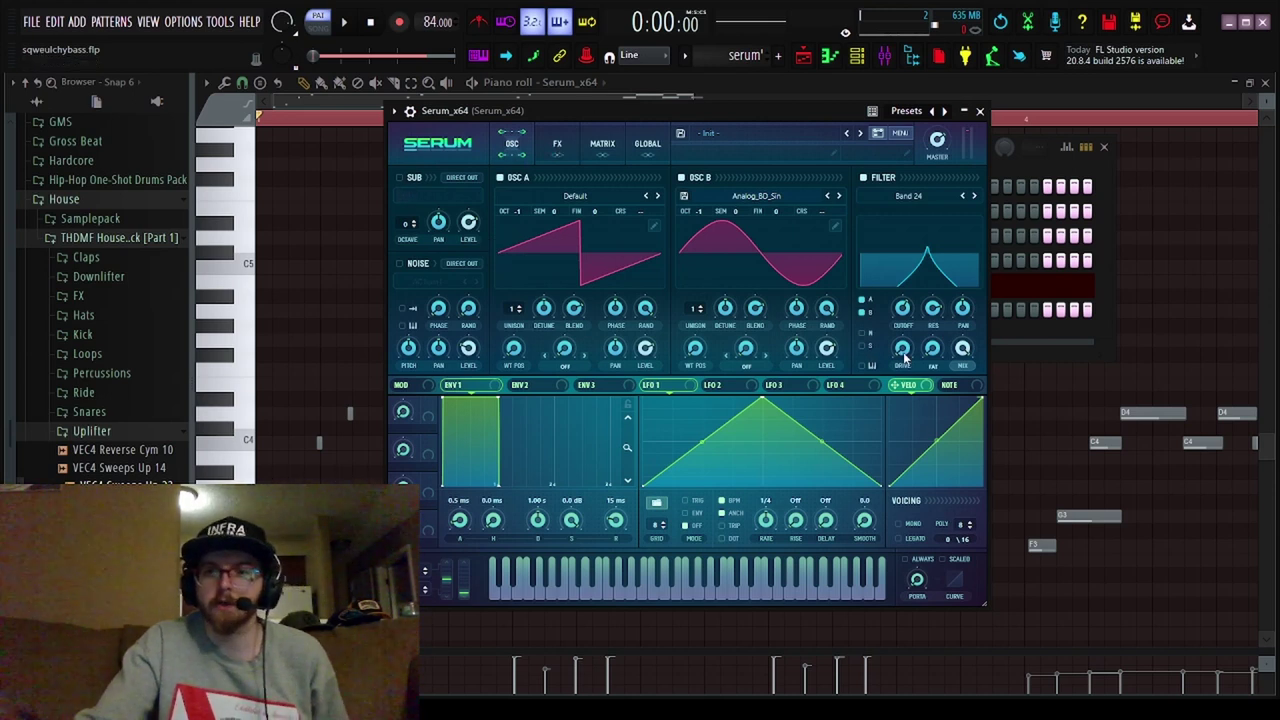
Set filter drive near 31% and the filter cutoff to 574 Hz.
{"action": "left_click_drag", "start_coordinate": [904, 356], "coordinate": [910, 308]}
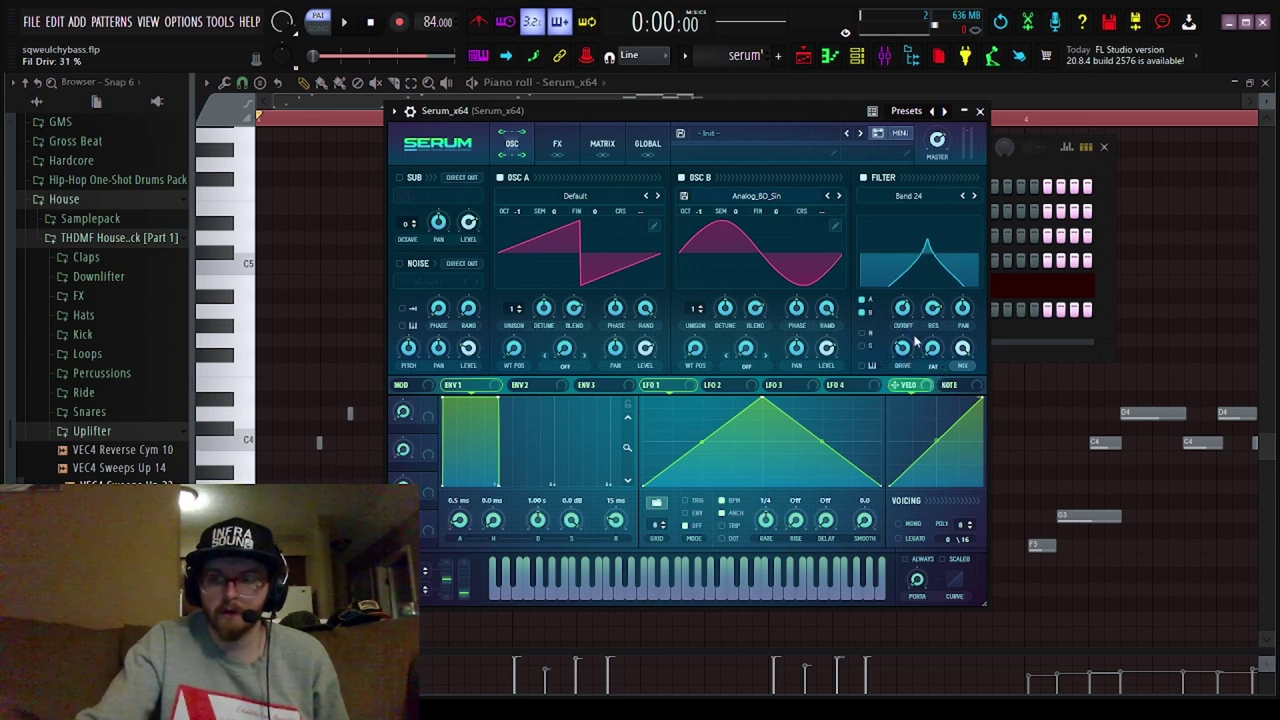
{"action": "mouse_move", "coordinate": [937, 318]}
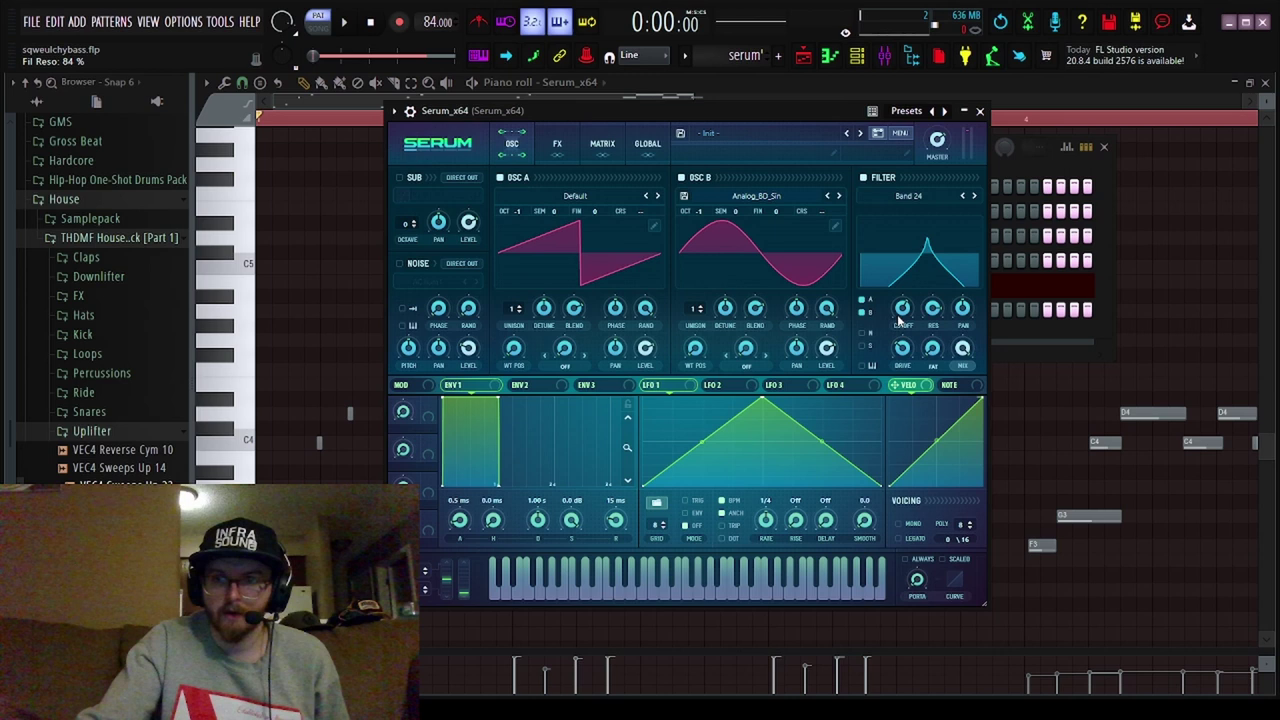
{"action": "left_click_drag", "start_coordinate": [906, 316], "coordinate": [906, 326]}
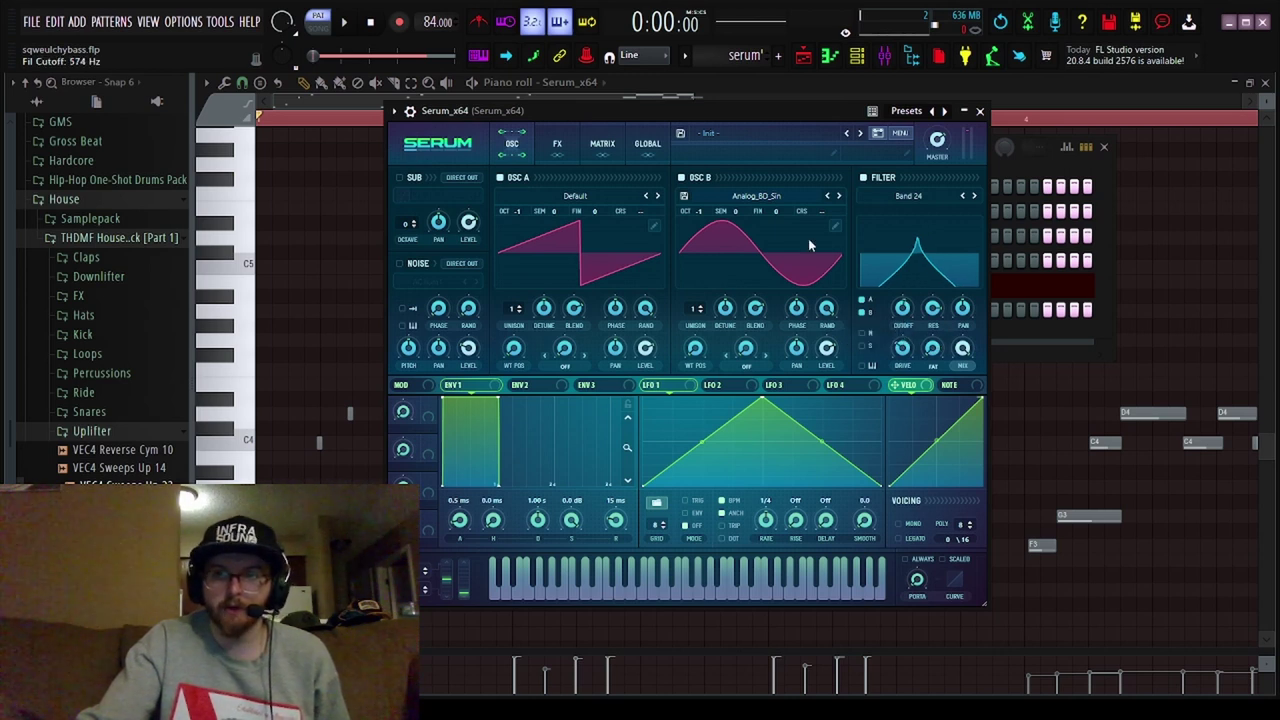
In Serum's FX rack, enable Chorus, Reverb and Delay, placing Delay ahead of Chorus.
{"action": "left_click", "coordinate": [557, 143]}
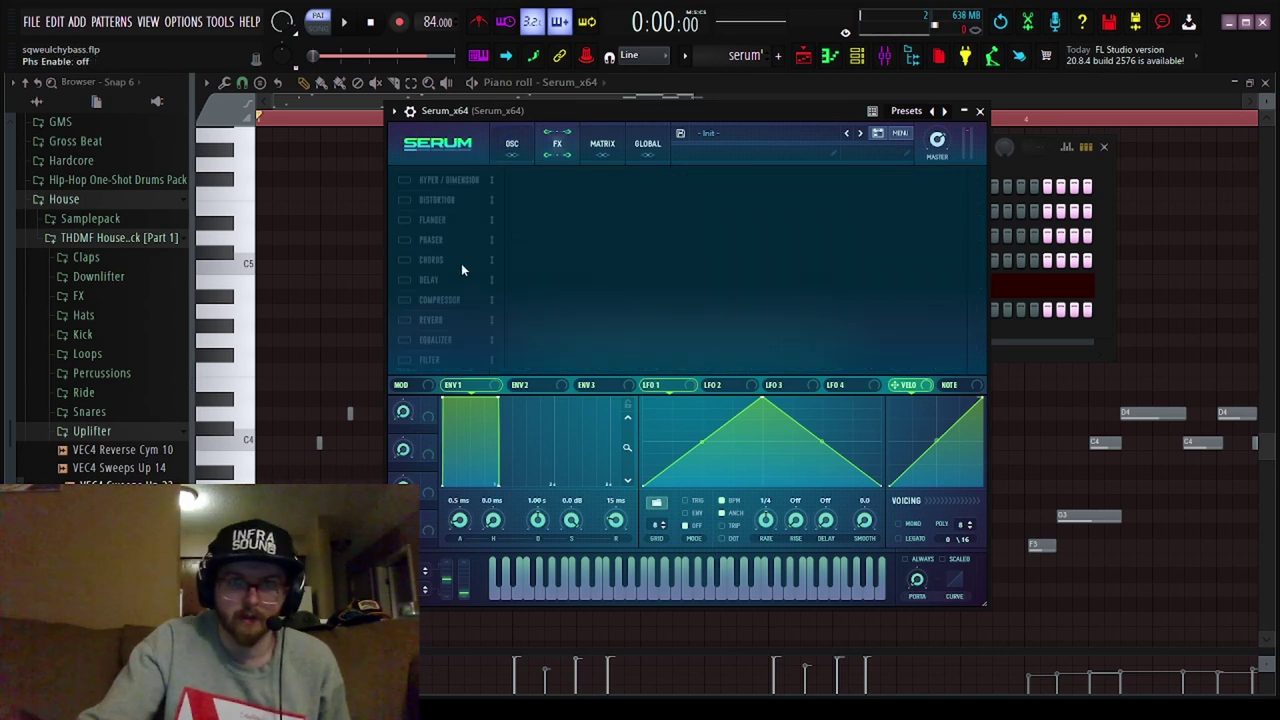
{"action": "left_click", "coordinate": [406, 261]}
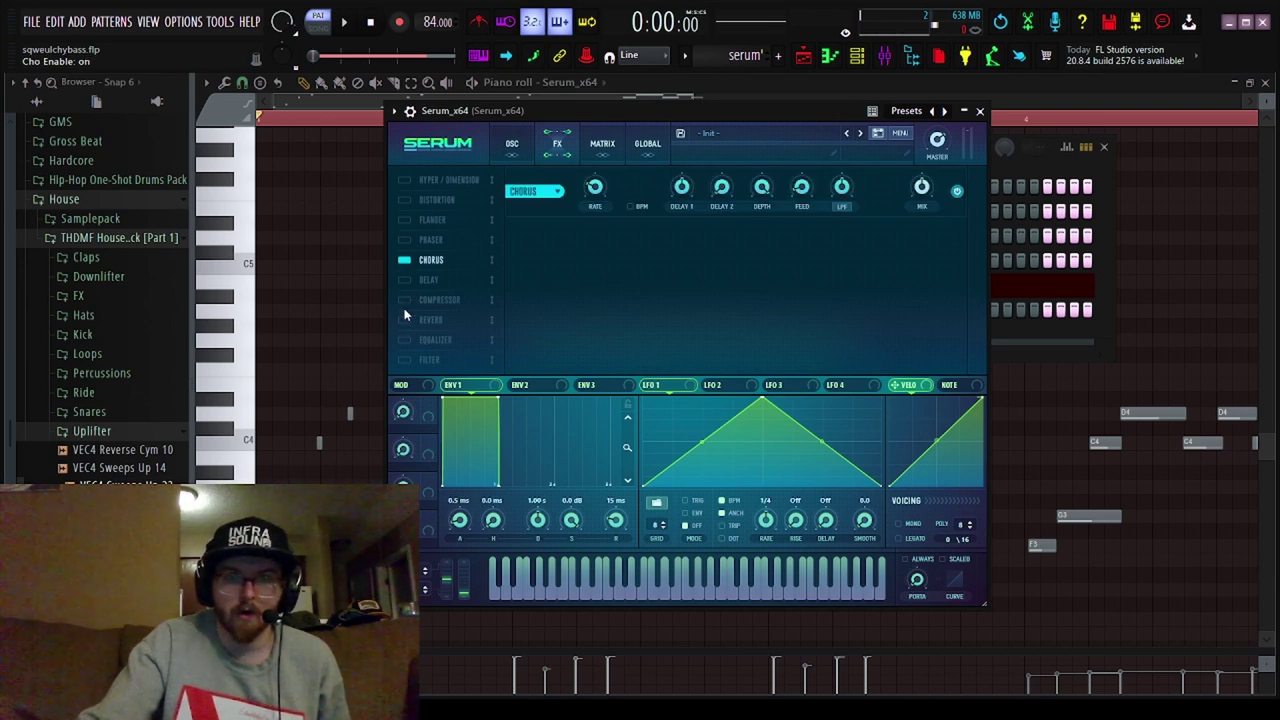
{"action": "left_click", "coordinate": [405, 320]}
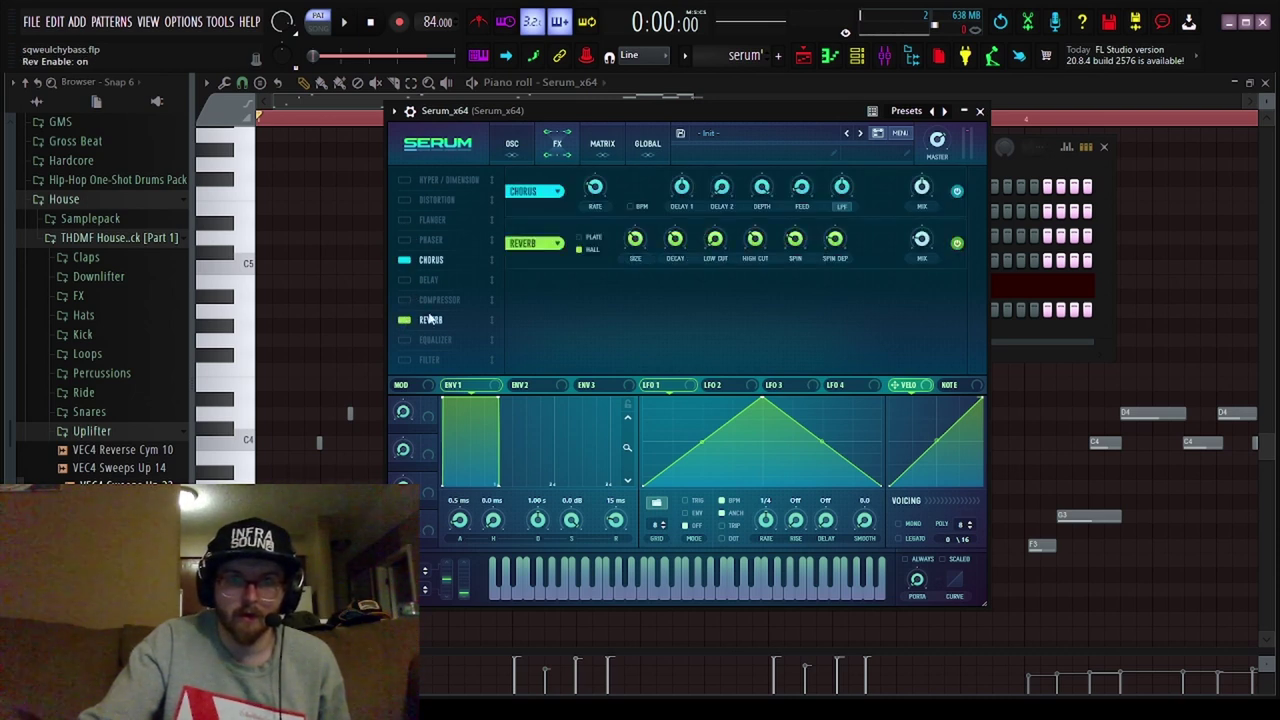
{"action": "left_click", "coordinate": [404, 280]}
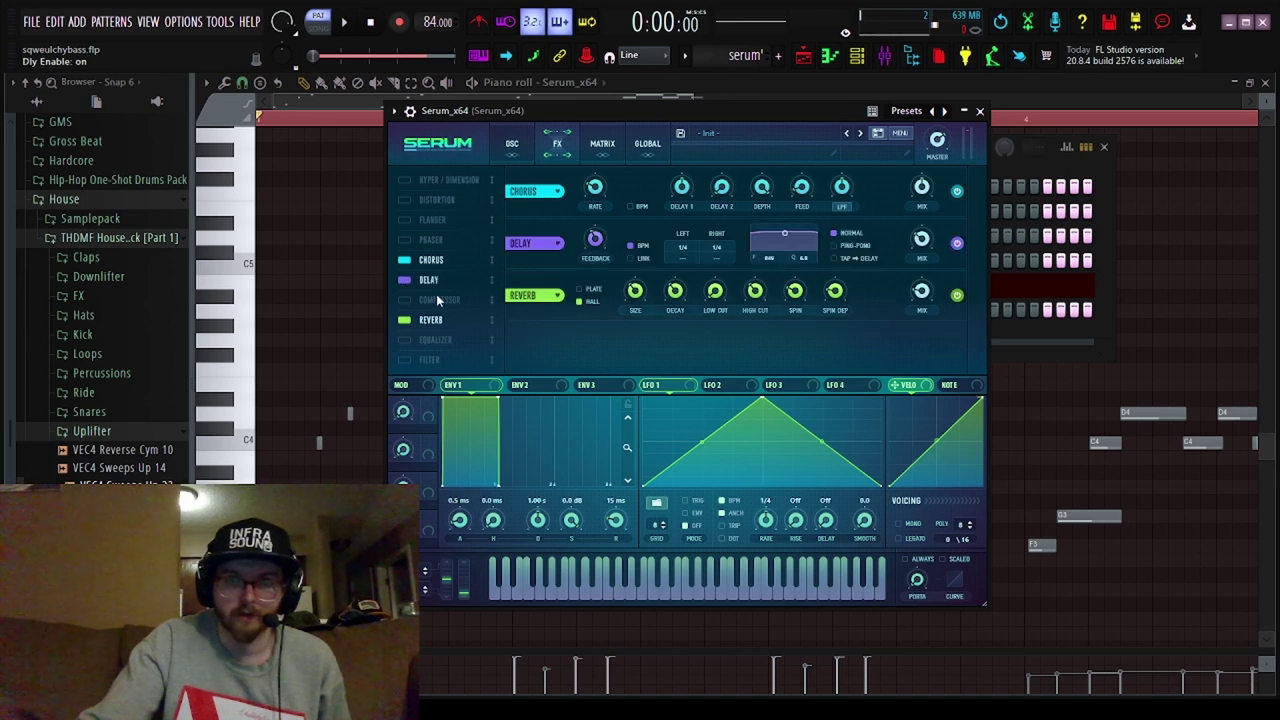
{"action": "left_click_drag", "start_coordinate": [427, 286], "coordinate": [428, 255]}
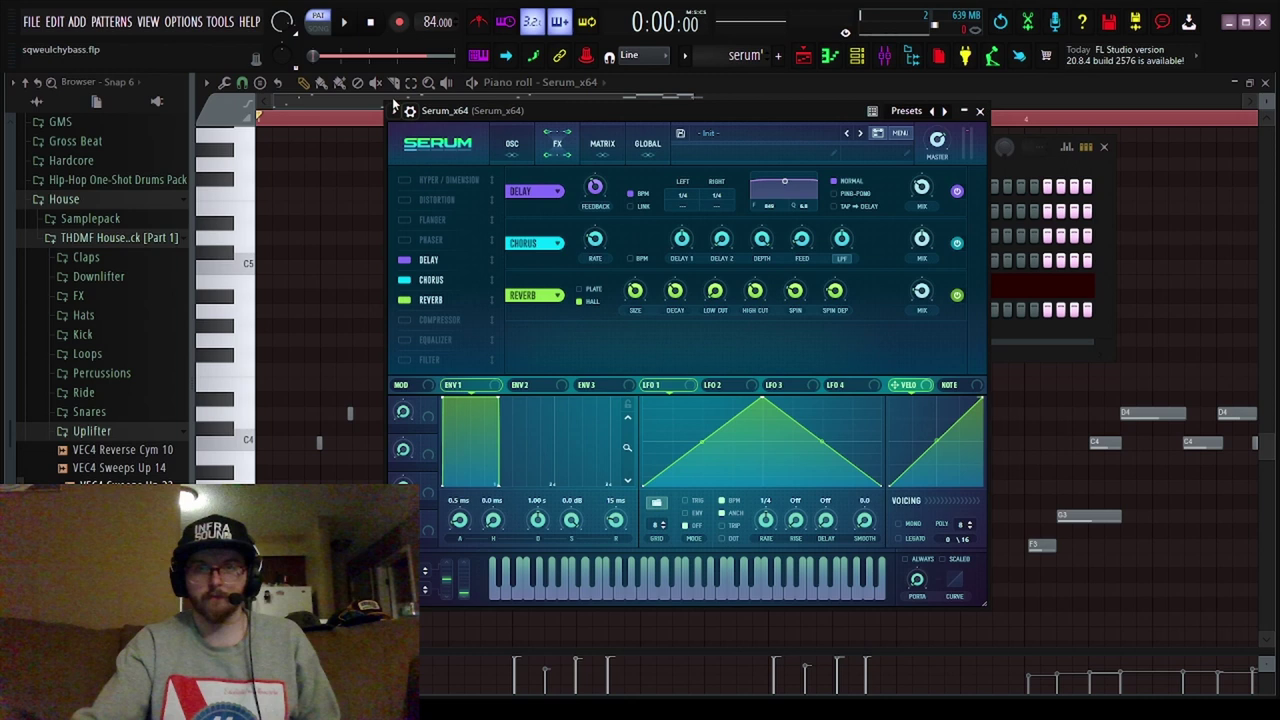
Audition the effects, reduce the reverb size and tempo-sync the chorus rate.
{"action": "left_click", "coordinate": [346, 21]}
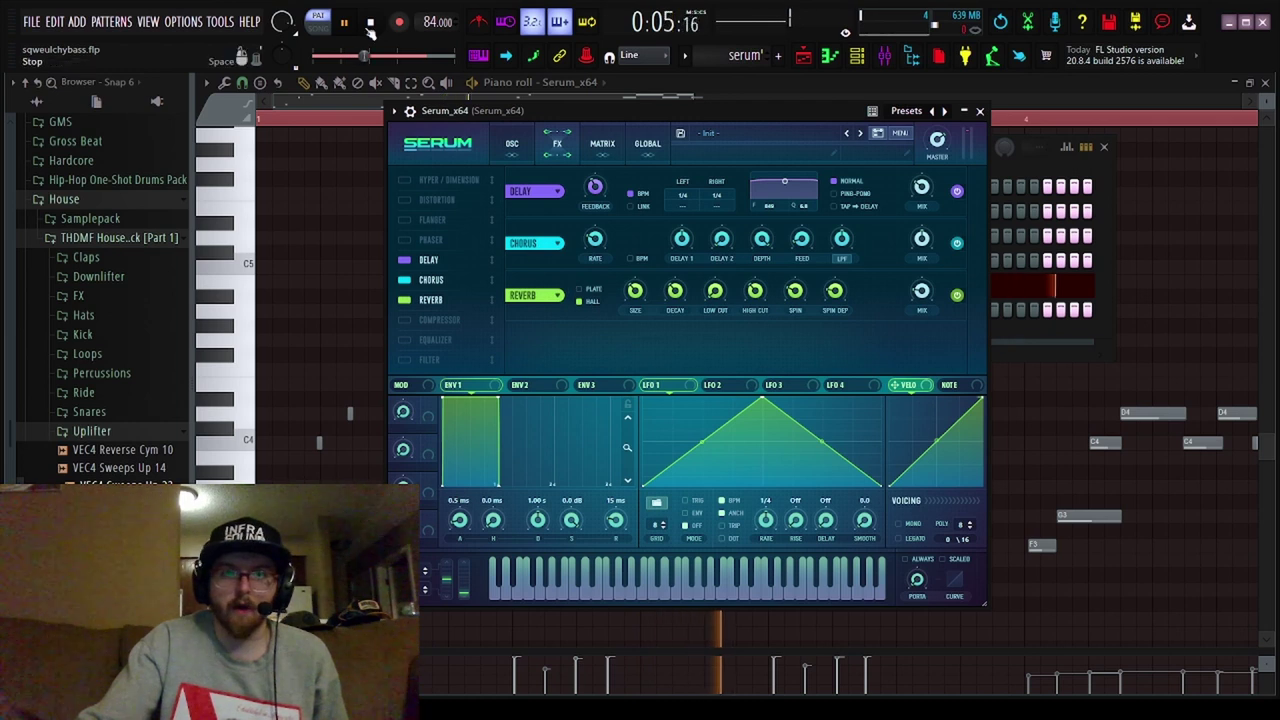
{"action": "key", "text": "space"}
{"action": "left_click_drag", "start_coordinate": [641, 292], "coordinate": [638, 313]}
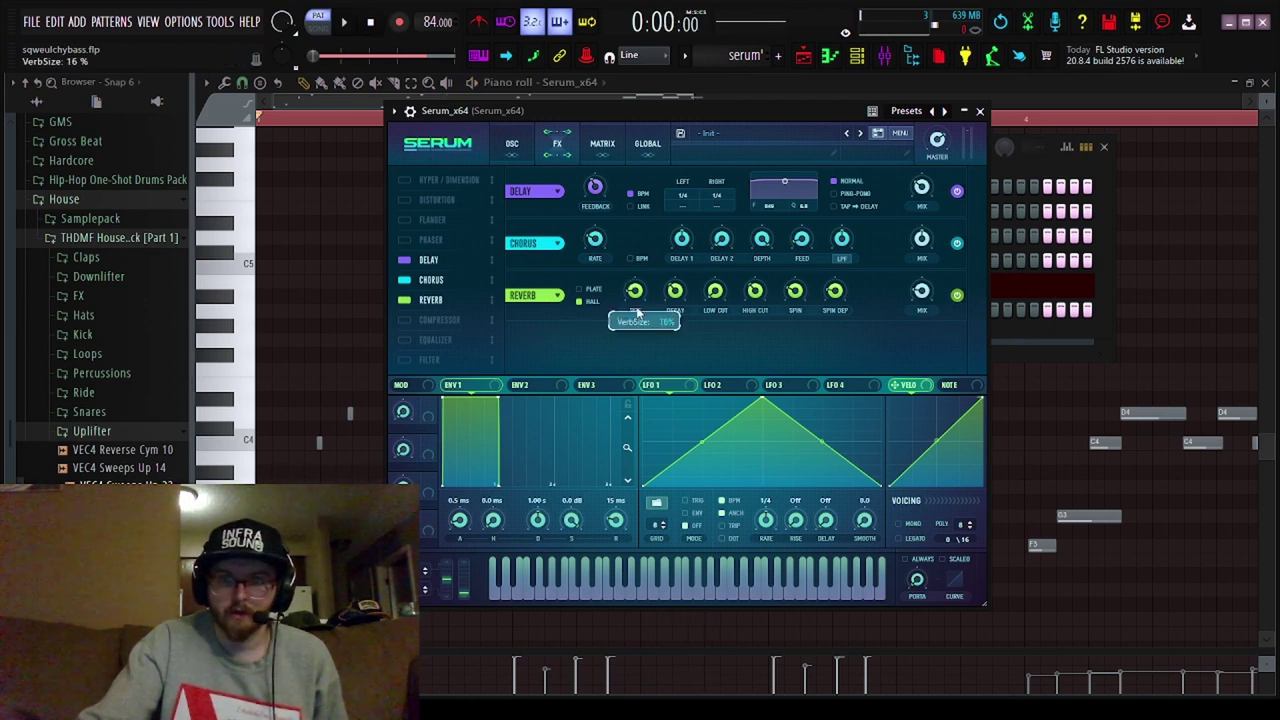
{"action": "left_click", "coordinate": [631, 259]}
{"action": "key", "text": "space"}
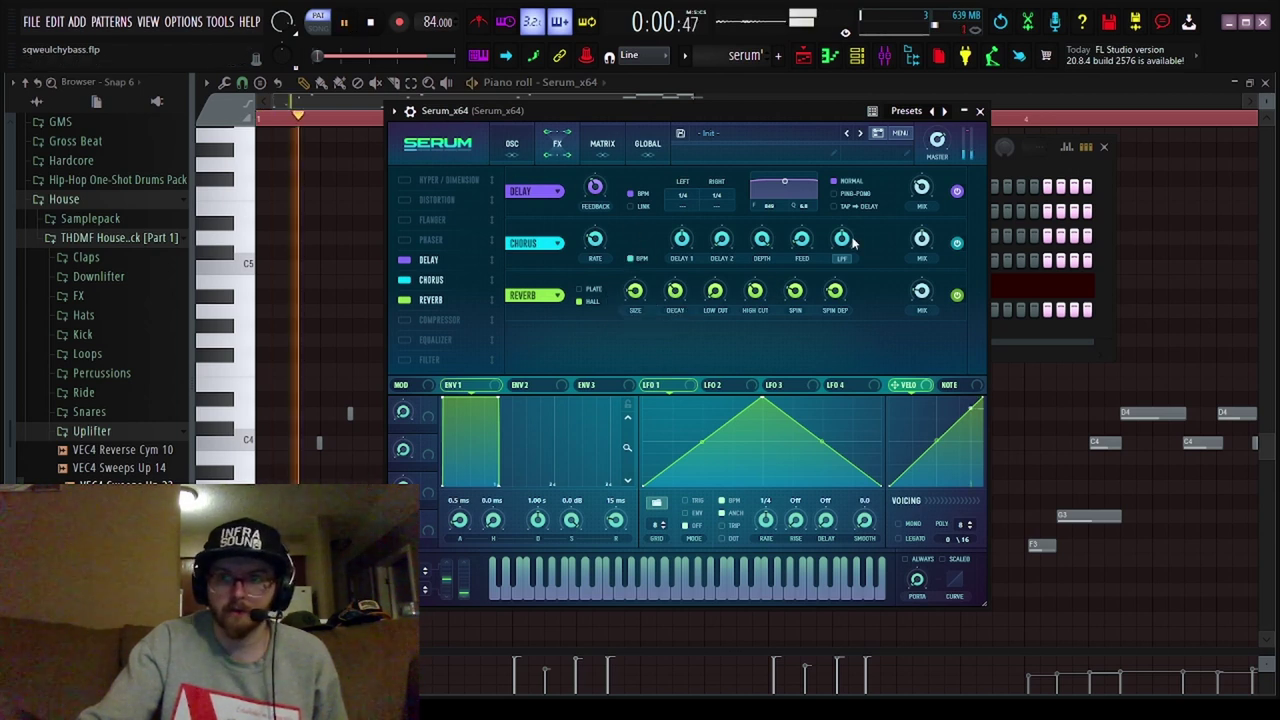
Lower delay feedback to about 21%, audition again, and return to the OSC page.
{"action": "mouse_move", "coordinate": [596, 203]}
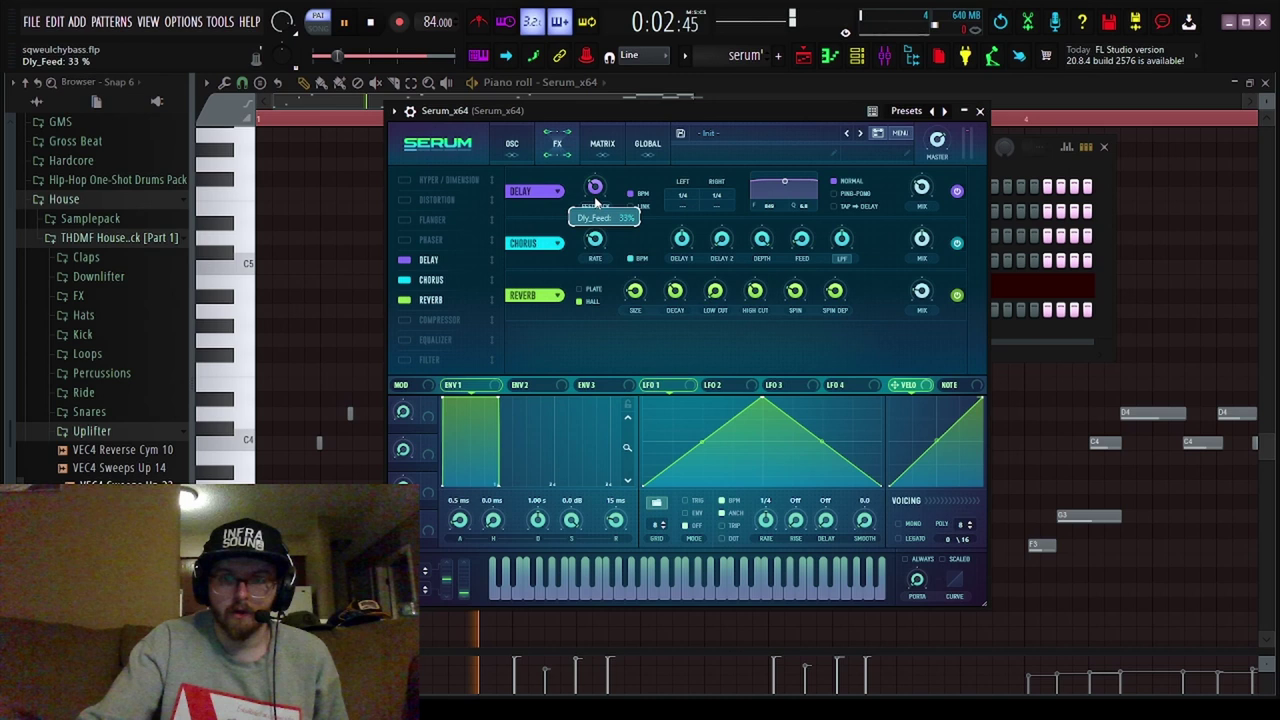
{"action": "left_click_drag", "start_coordinate": [596, 203], "coordinate": [589, 217]}
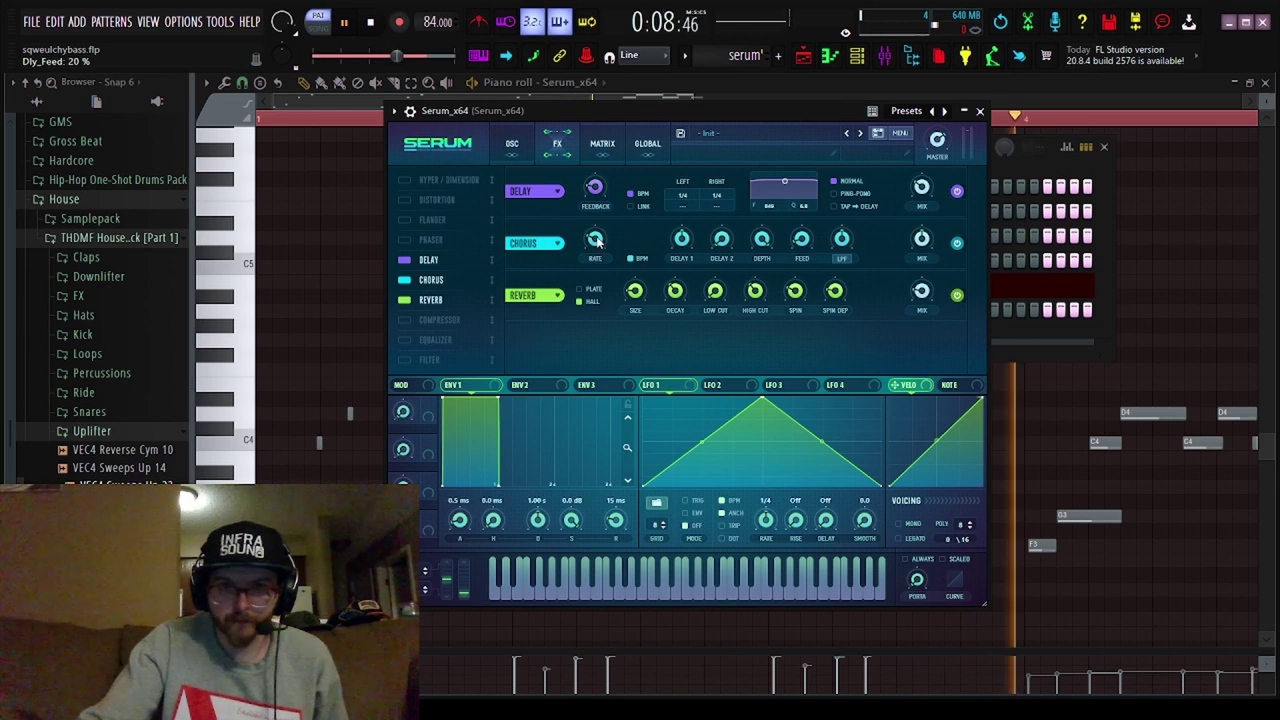
{"action": "mouse_move", "coordinate": [596, 243]}
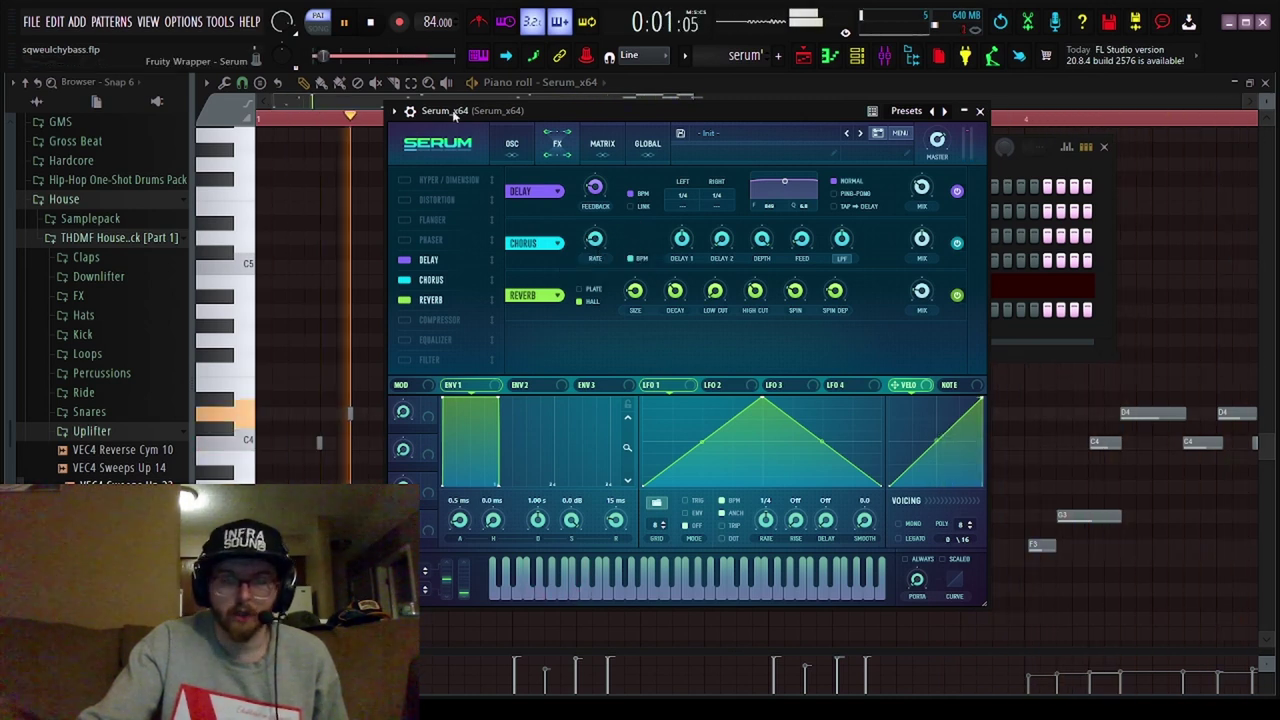
{"action": "left_click", "coordinate": [370, 28]}
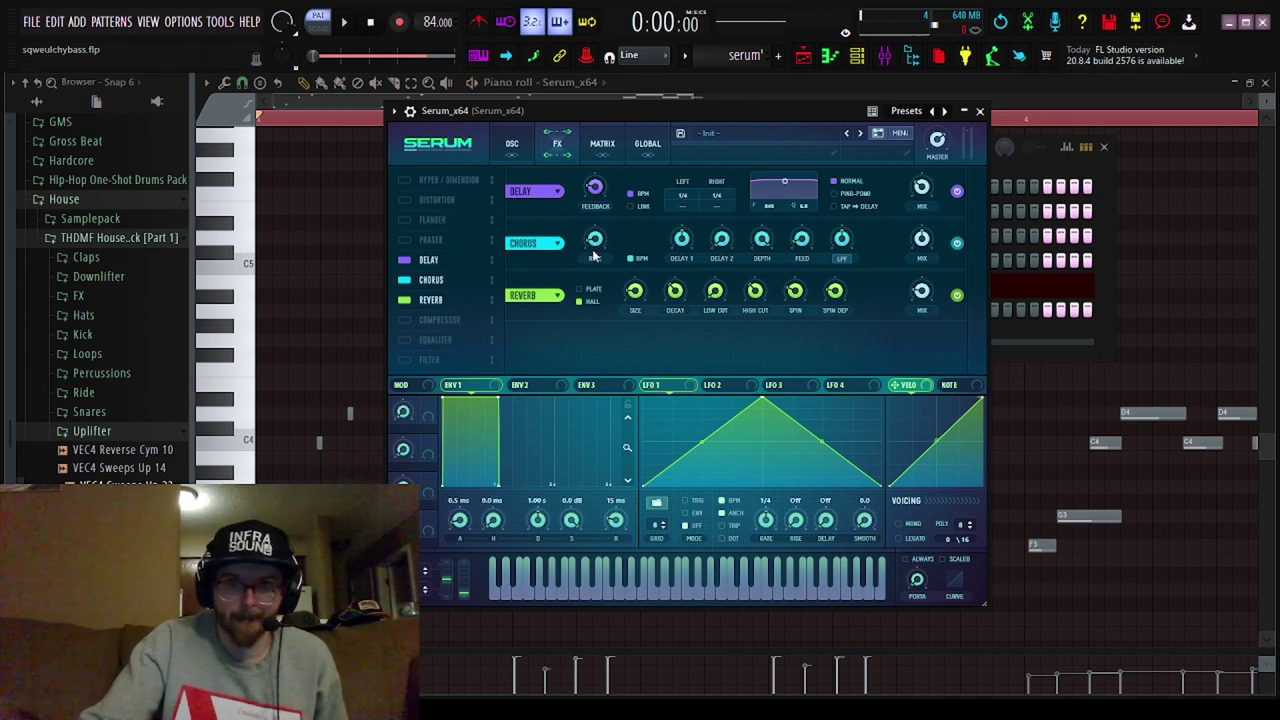
{"action": "left_click", "coordinate": [345, 23]}
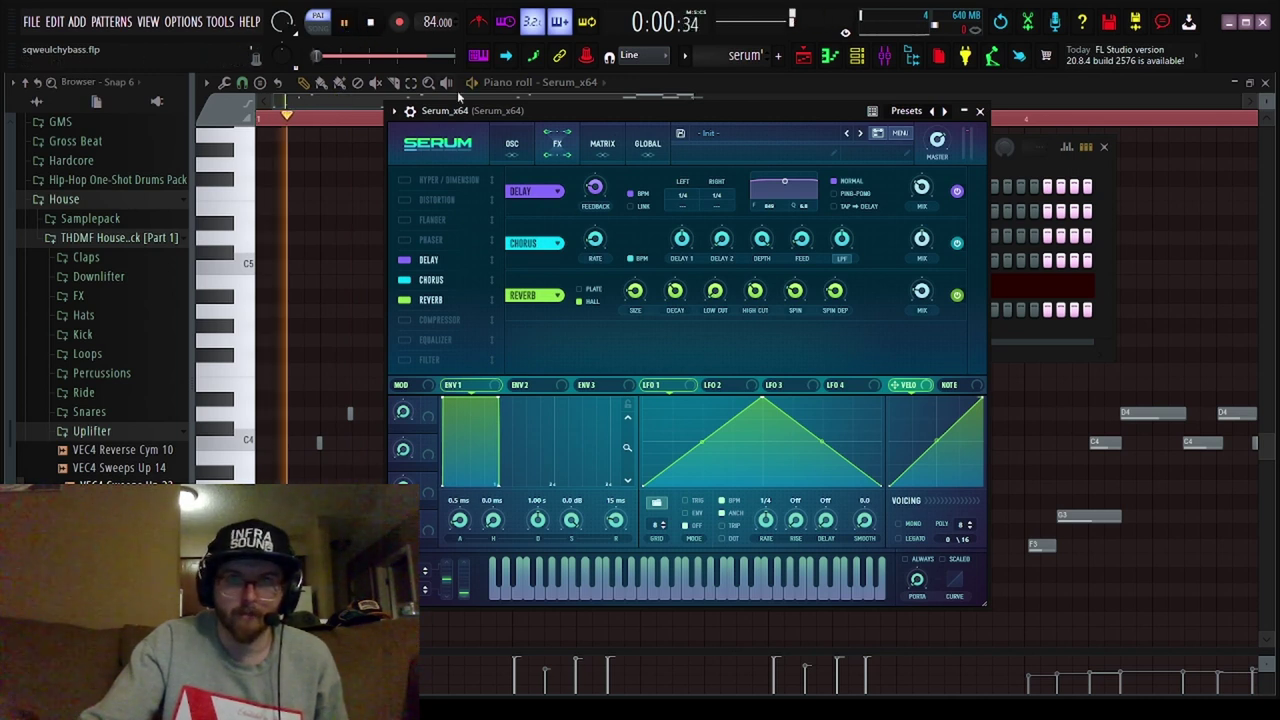
{"action": "left_click", "coordinate": [512, 143]}
{"action": "key", "text": "space"}
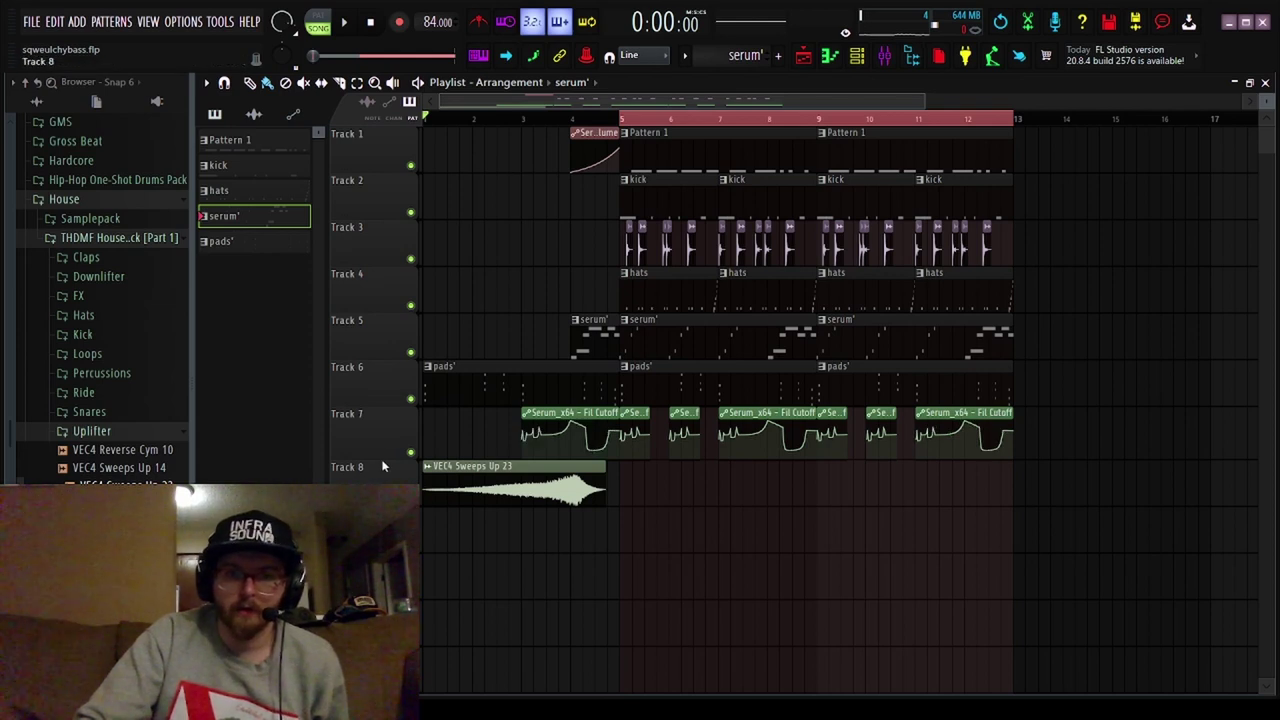
Enlarge Track 7 to inspect its automation and check Serum via the Channel rack.
{"action": "left_click_drag", "start_coordinate": [379, 457], "coordinate": [379, 601]}
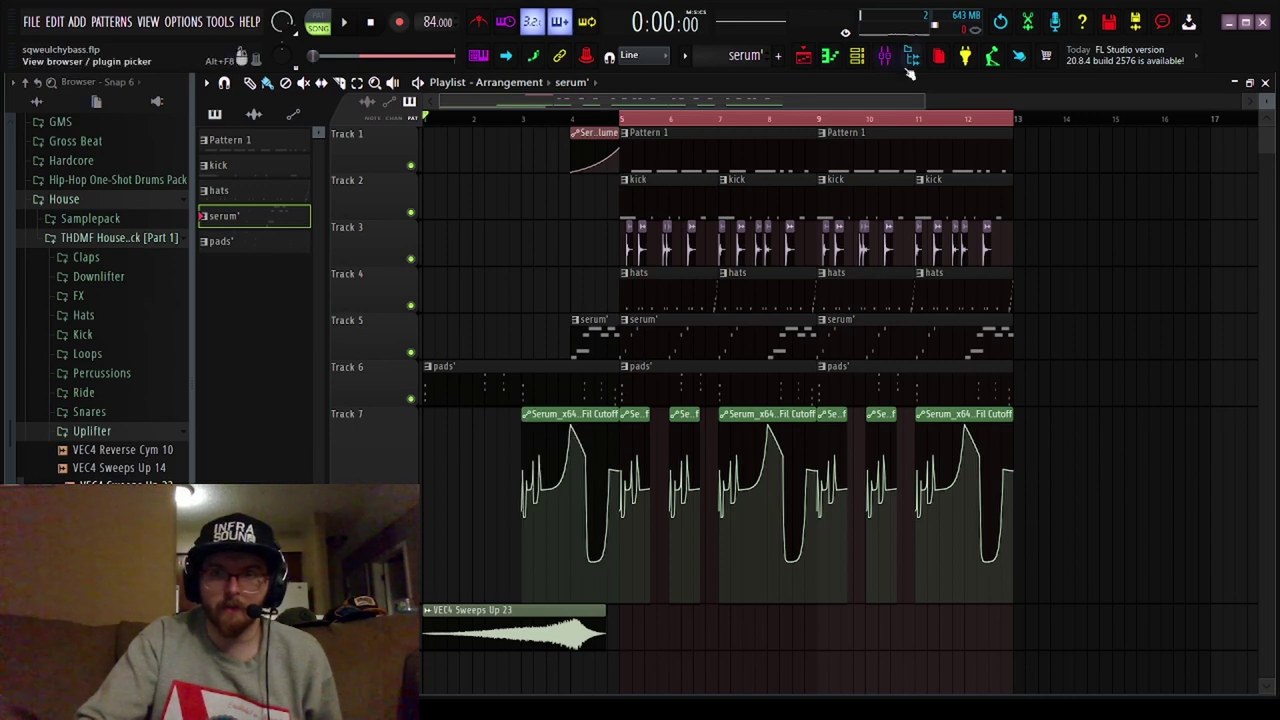
{"action": "left_click", "coordinate": [857, 56]}
{"action": "left_click", "coordinate": [610, 285]}
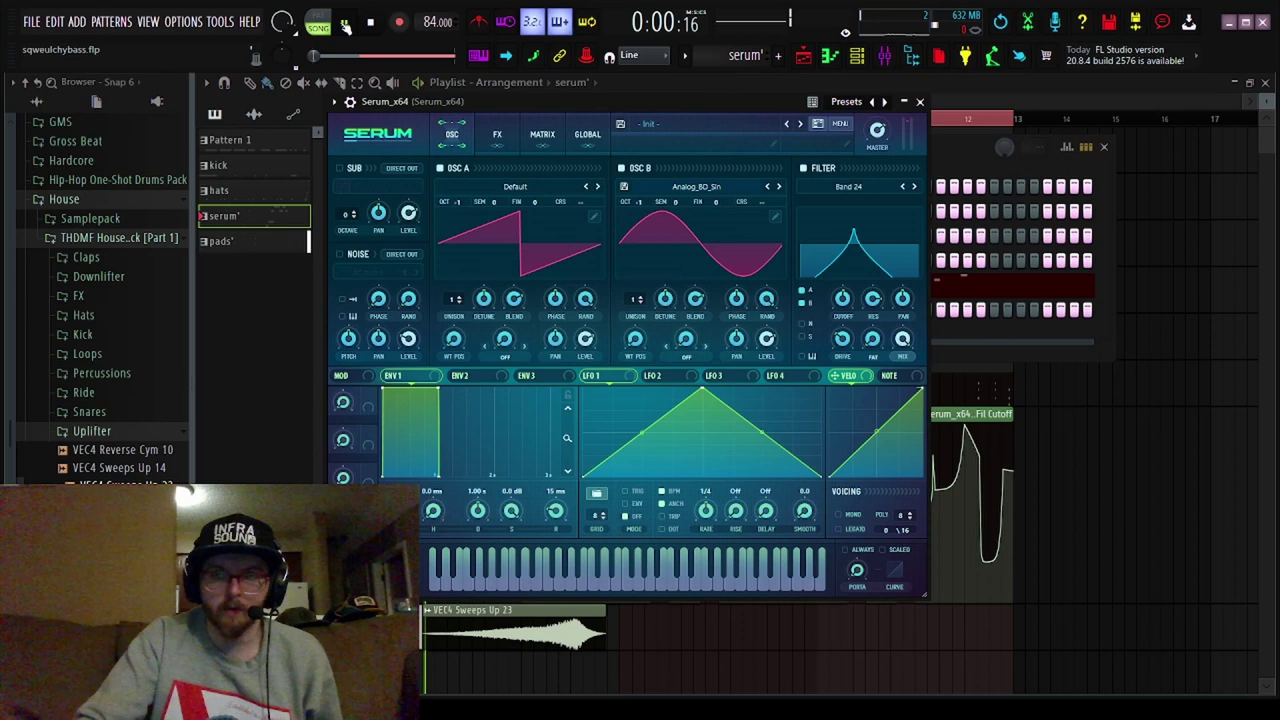
{"action": "left_click", "coordinate": [845, 62]}
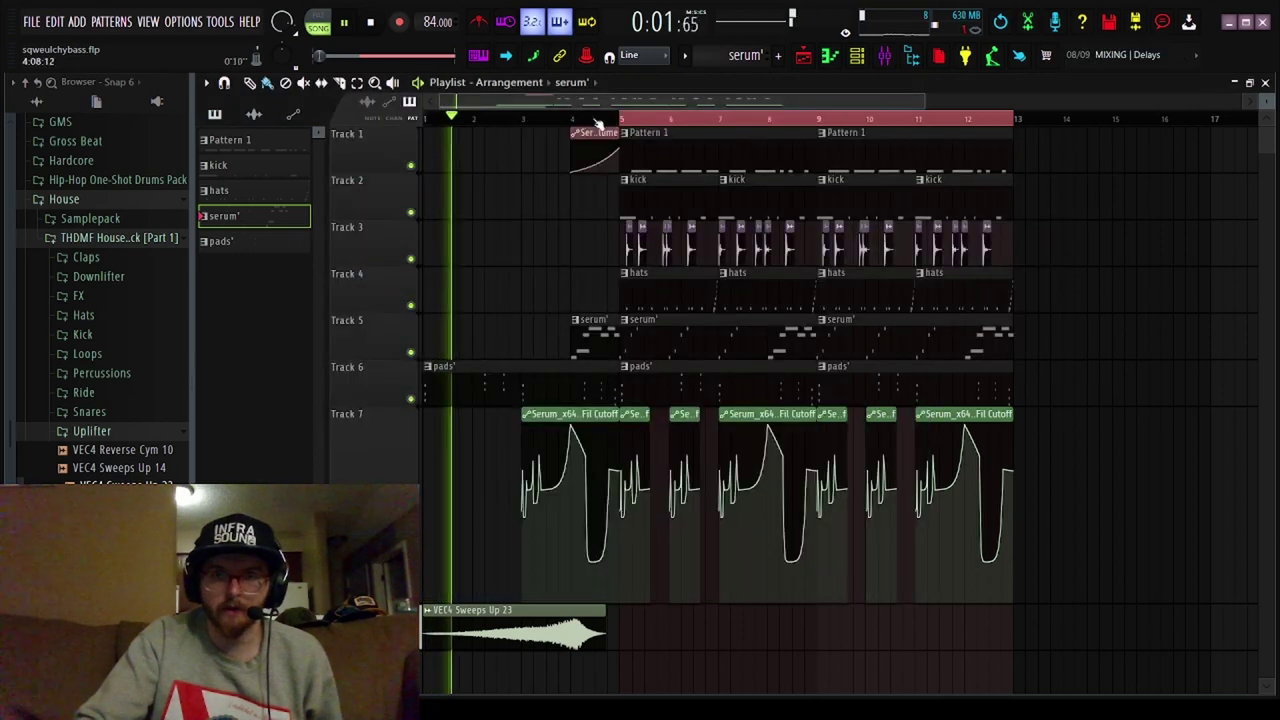
{"action": "left_click", "coordinate": [845, 62]}
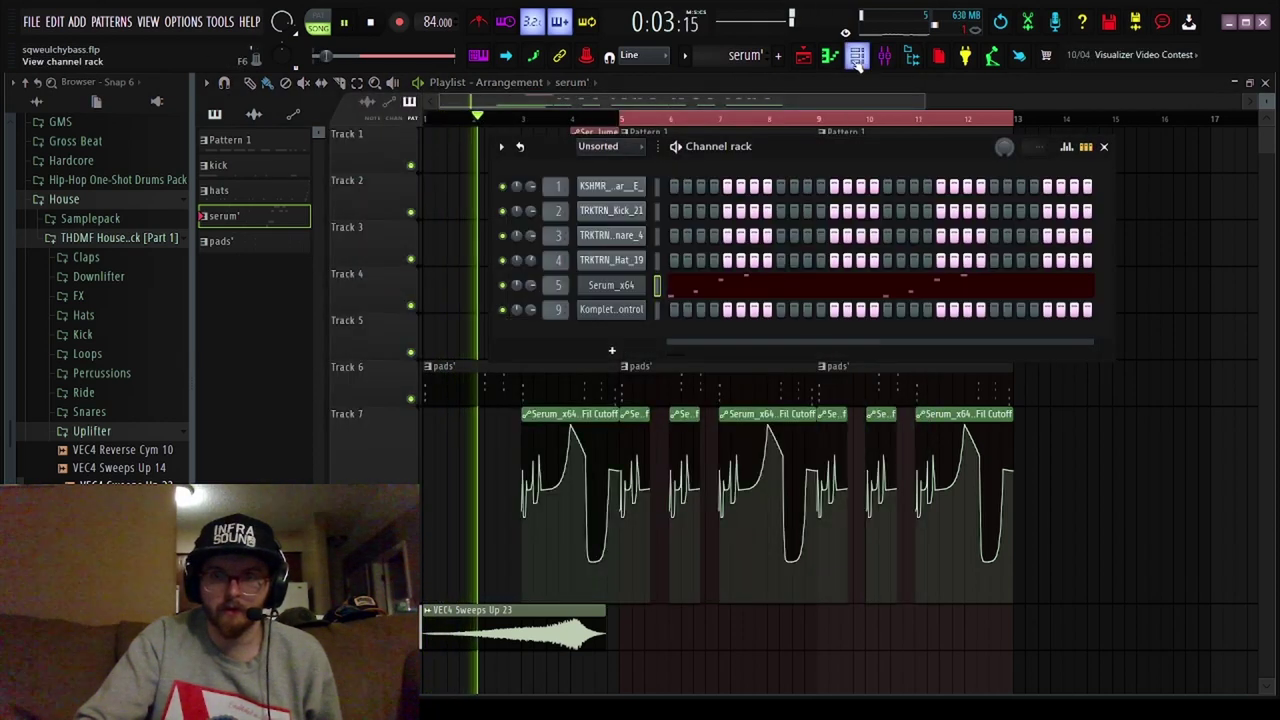
{"action": "left_click", "coordinate": [612, 285]}
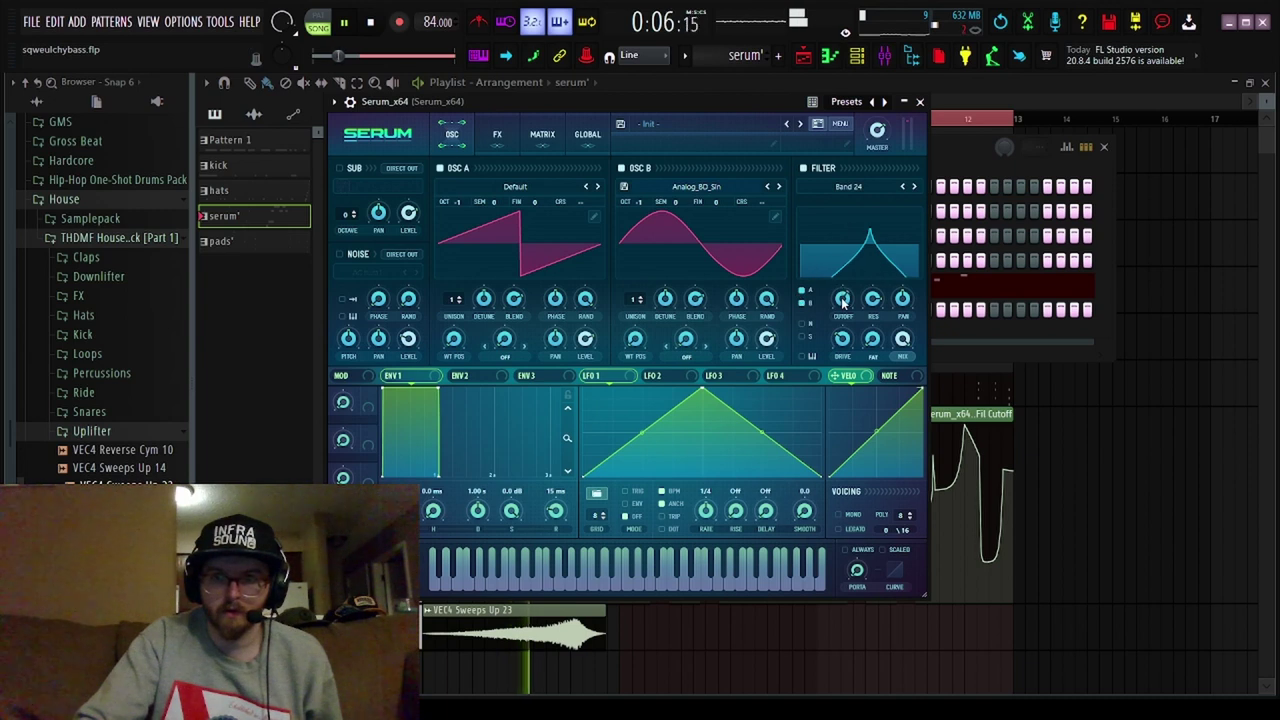
{"action": "left_click", "coordinate": [810, 82]}
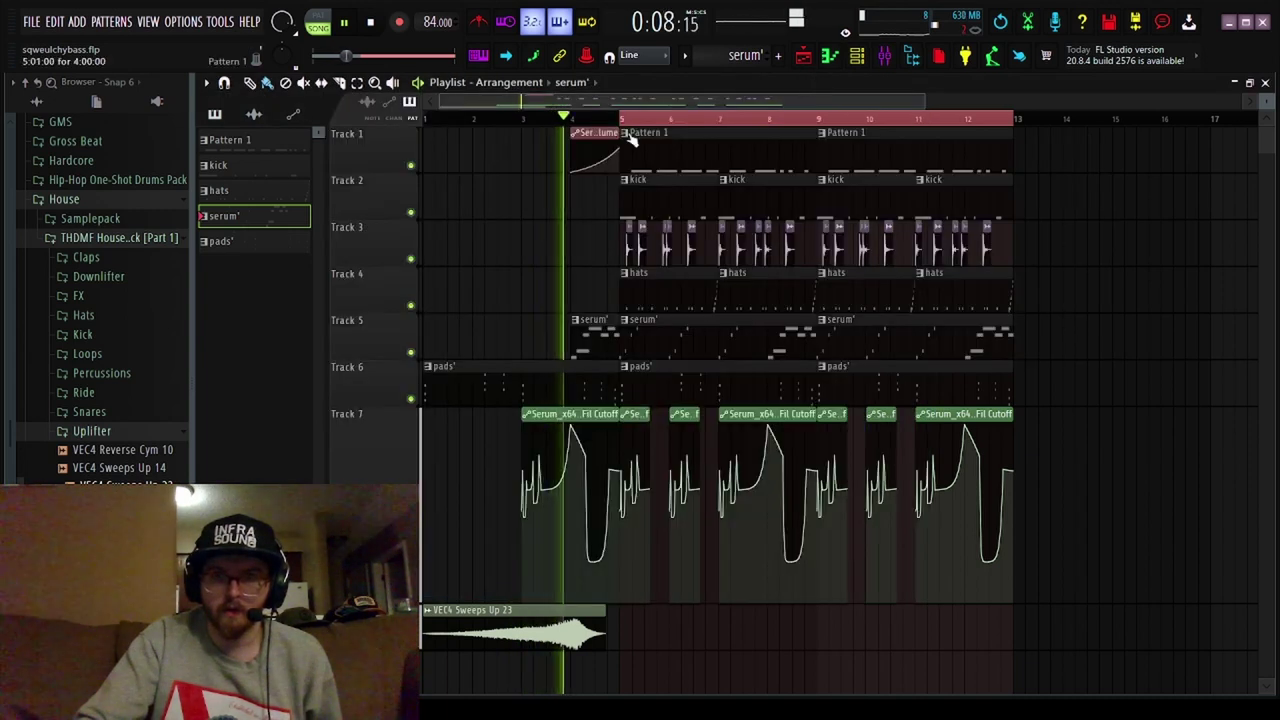
Shrink Track 7 back to normal height and toggle the Channel rack over the arrangement.
{"action": "left_click_drag", "start_coordinate": [400, 603], "coordinate": [397, 440]}
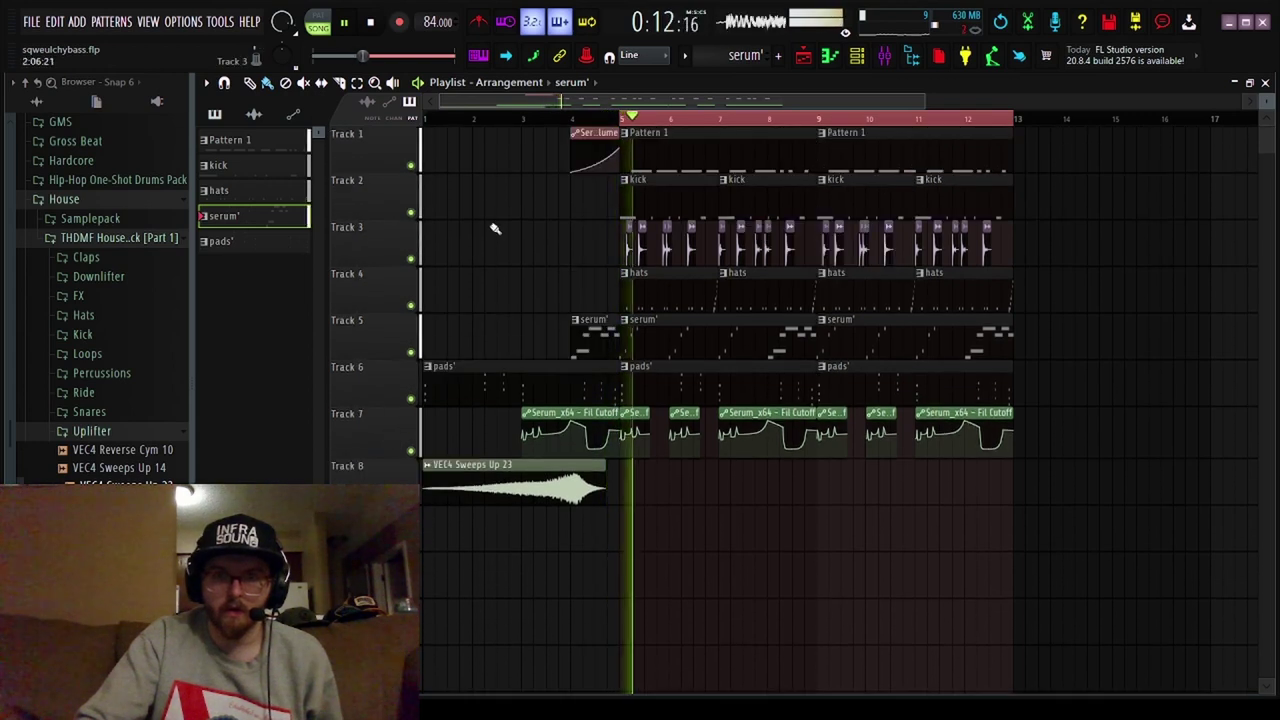
{"action": "left_click_drag", "start_coordinate": [924, 101], "coordinate": [800, 108]}
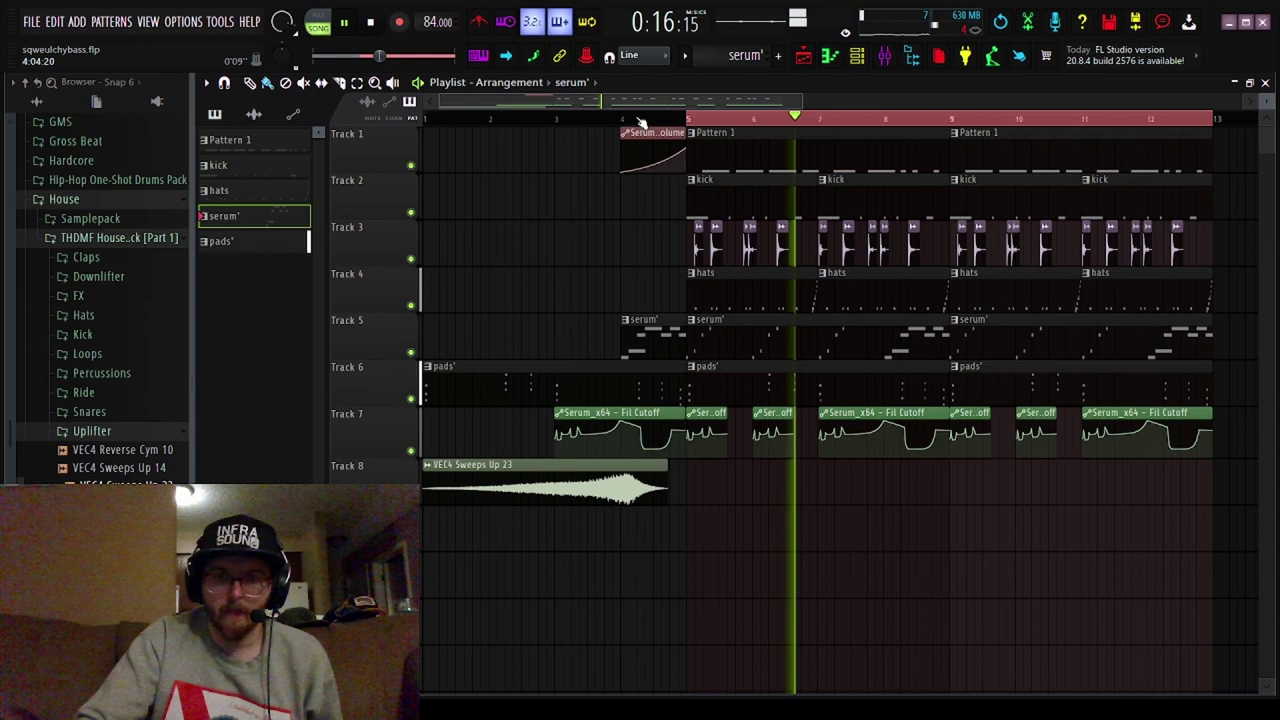
{"action": "left_click", "coordinate": [856, 56]}
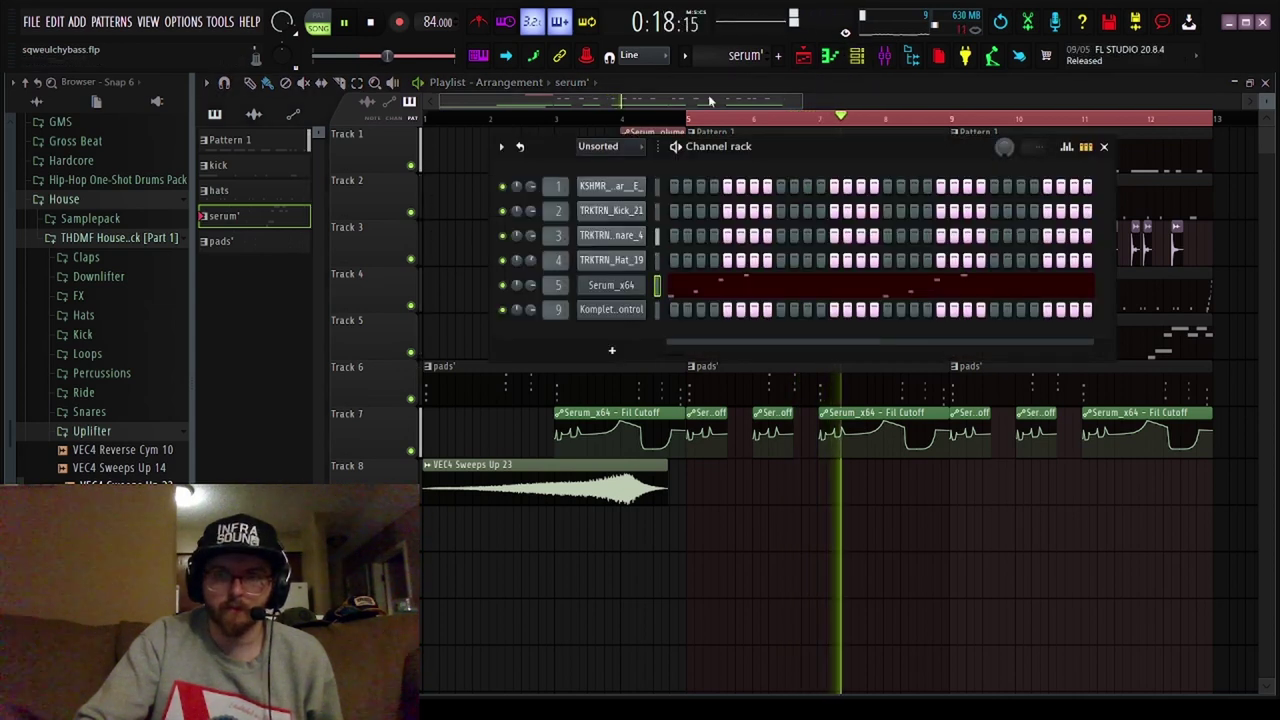
{"action": "left_click", "coordinate": [856, 56]}
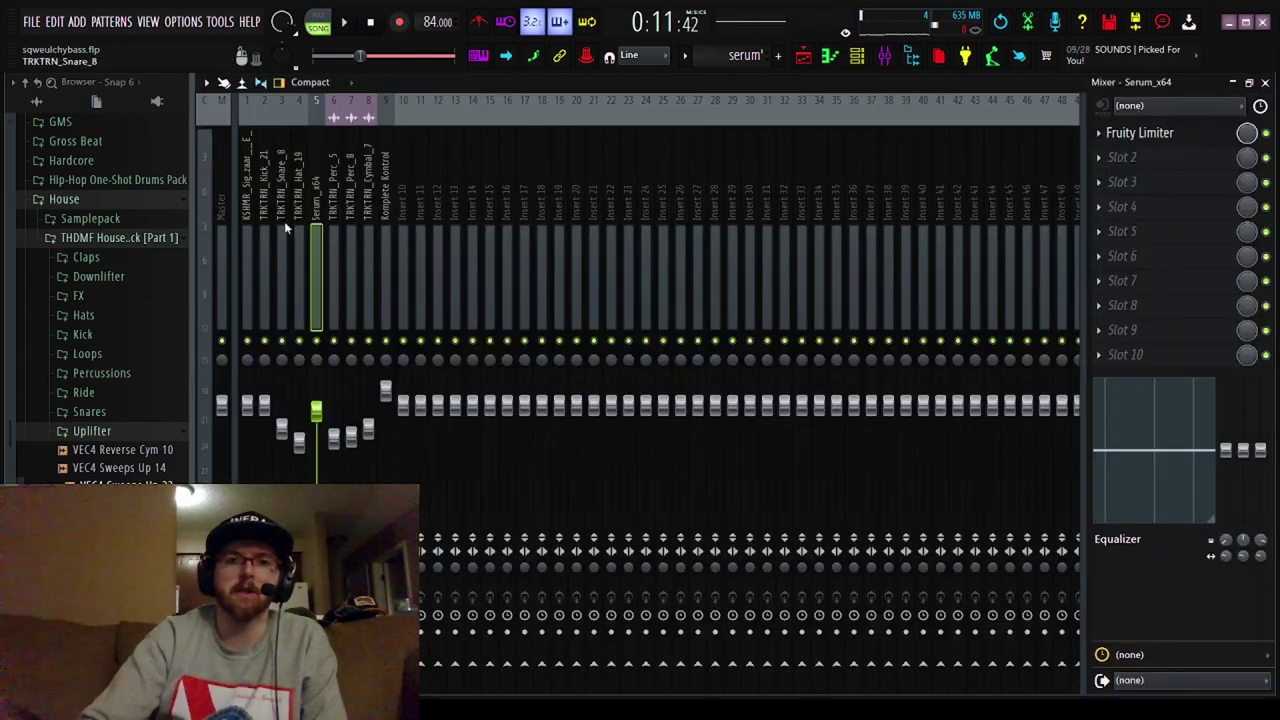
{"action": "left_click", "coordinate": [1150, 132]}
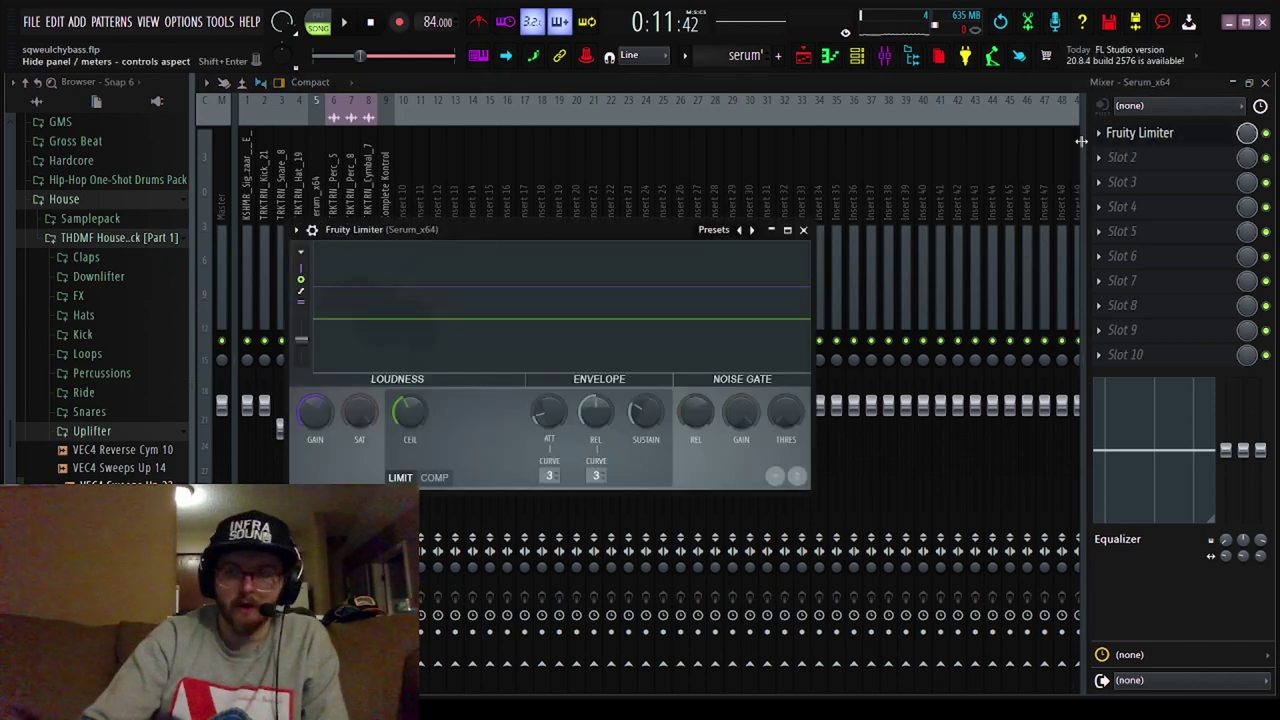
{"action": "left_click_drag", "start_coordinate": [489, 233], "coordinate": [583, 215]}
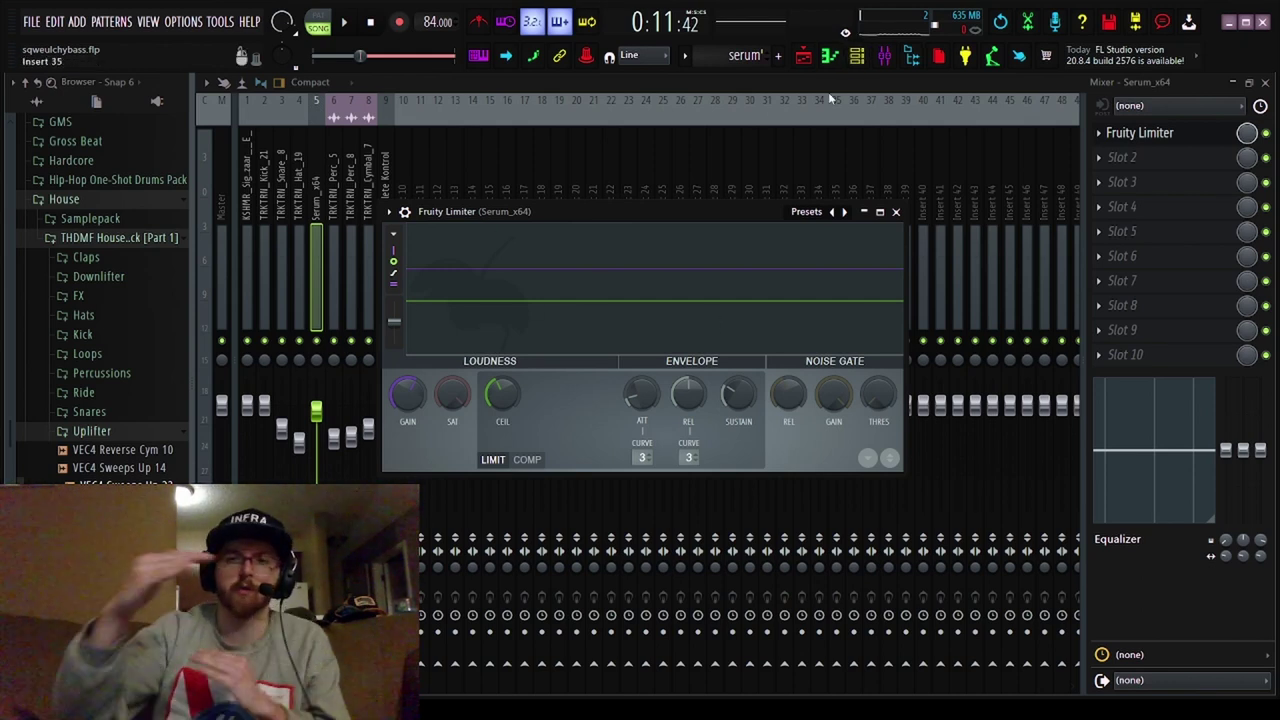
{"action": "left_click", "coordinate": [866, 60]}
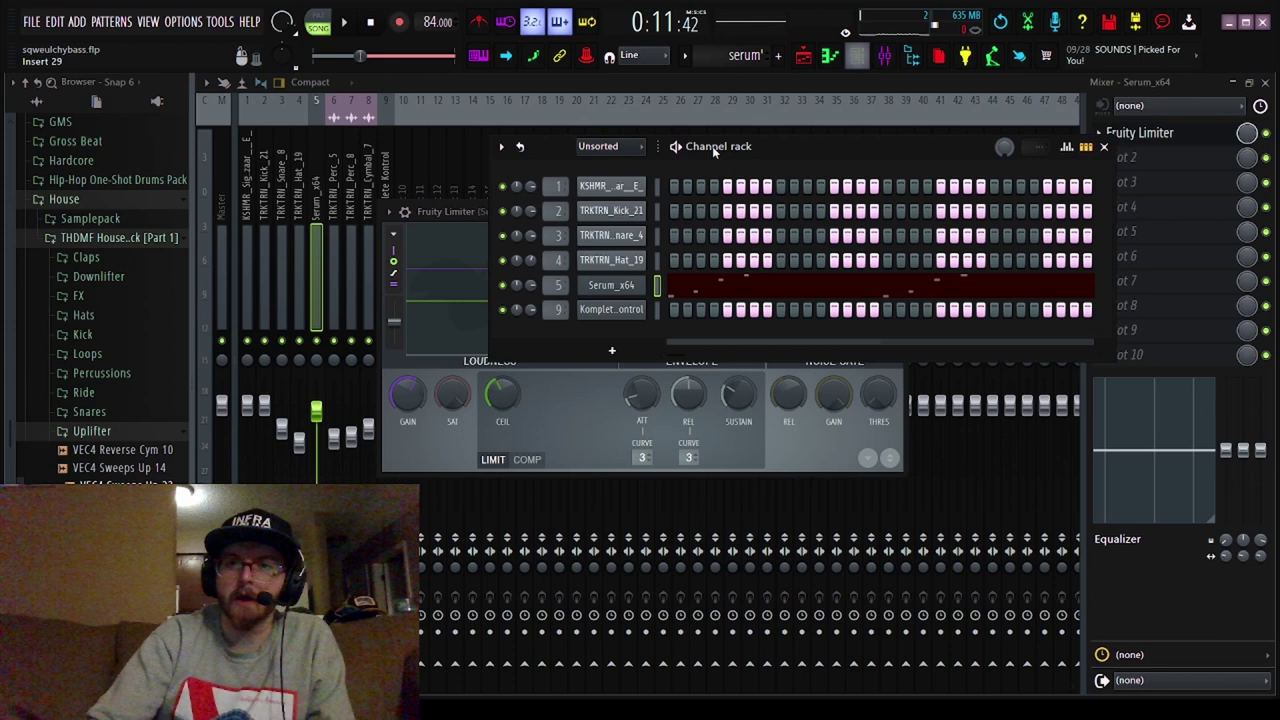
{"action": "left_click", "coordinate": [596, 286]}
{"action": "left_click", "coordinate": [498, 135]}
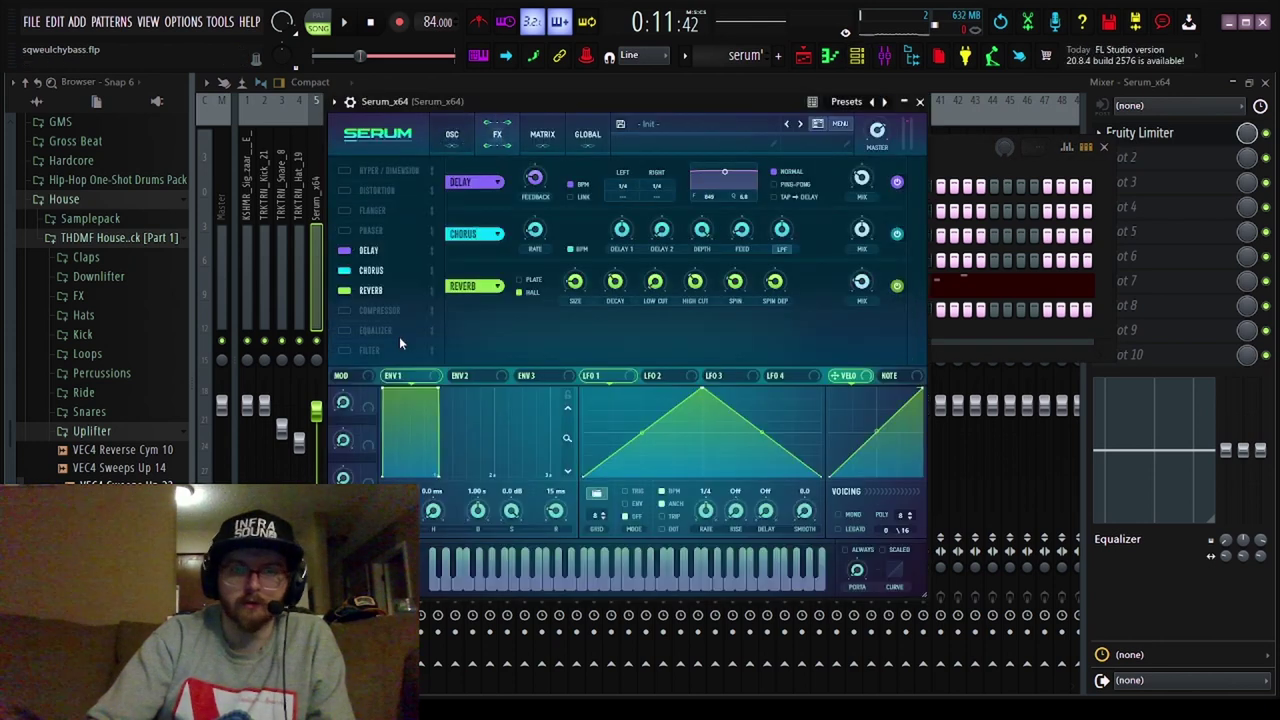
{"action": "left_click", "coordinate": [344, 311]}
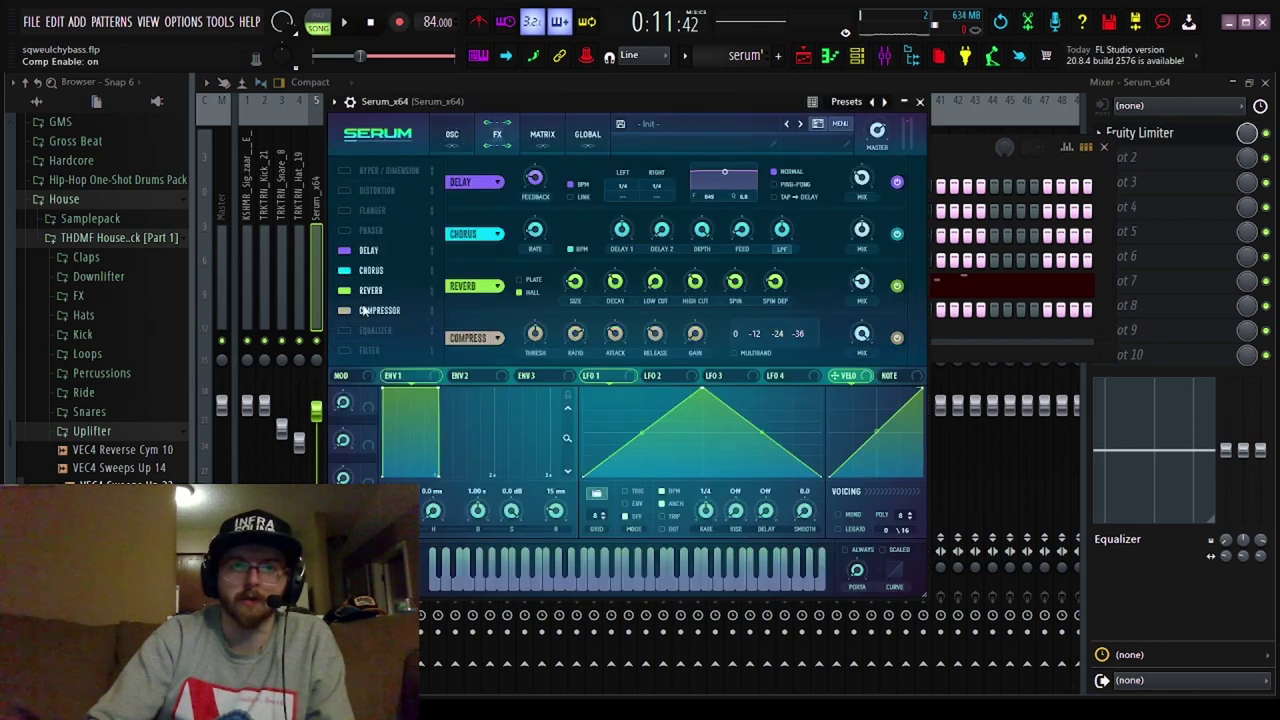
{"action": "left_click", "coordinate": [344, 311]}
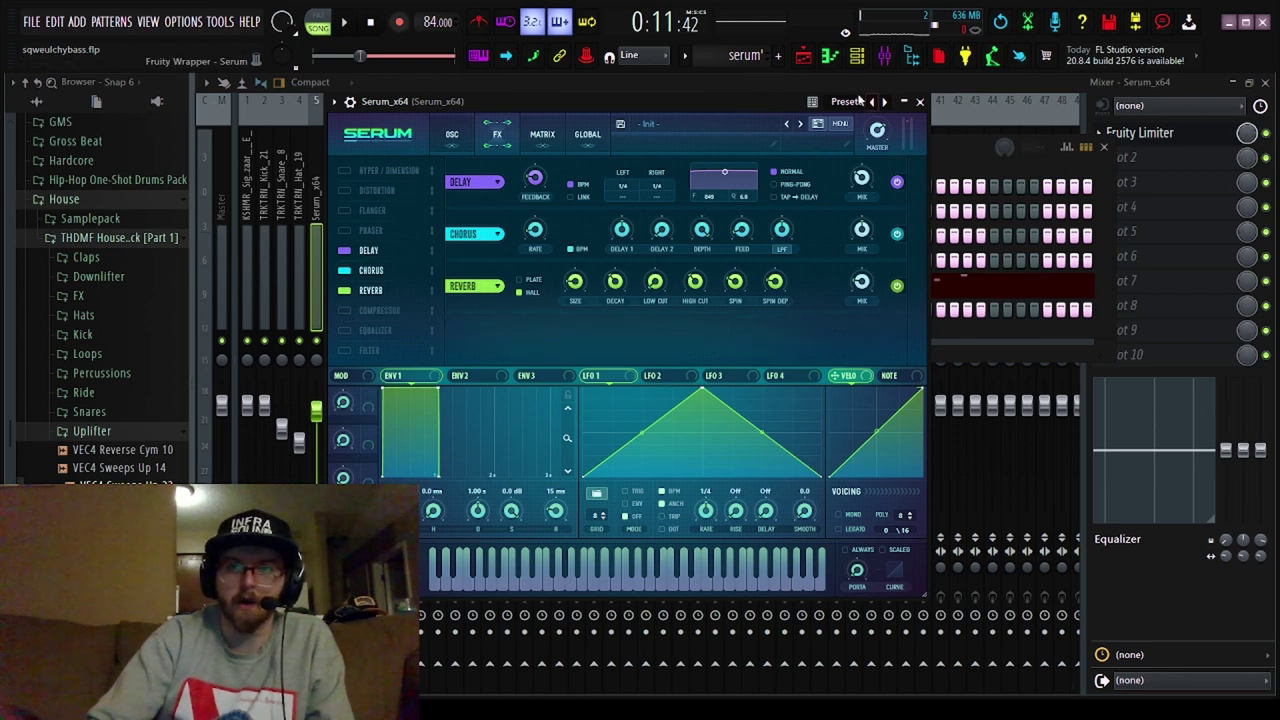
{"action": "left_click", "coordinate": [920, 102]}
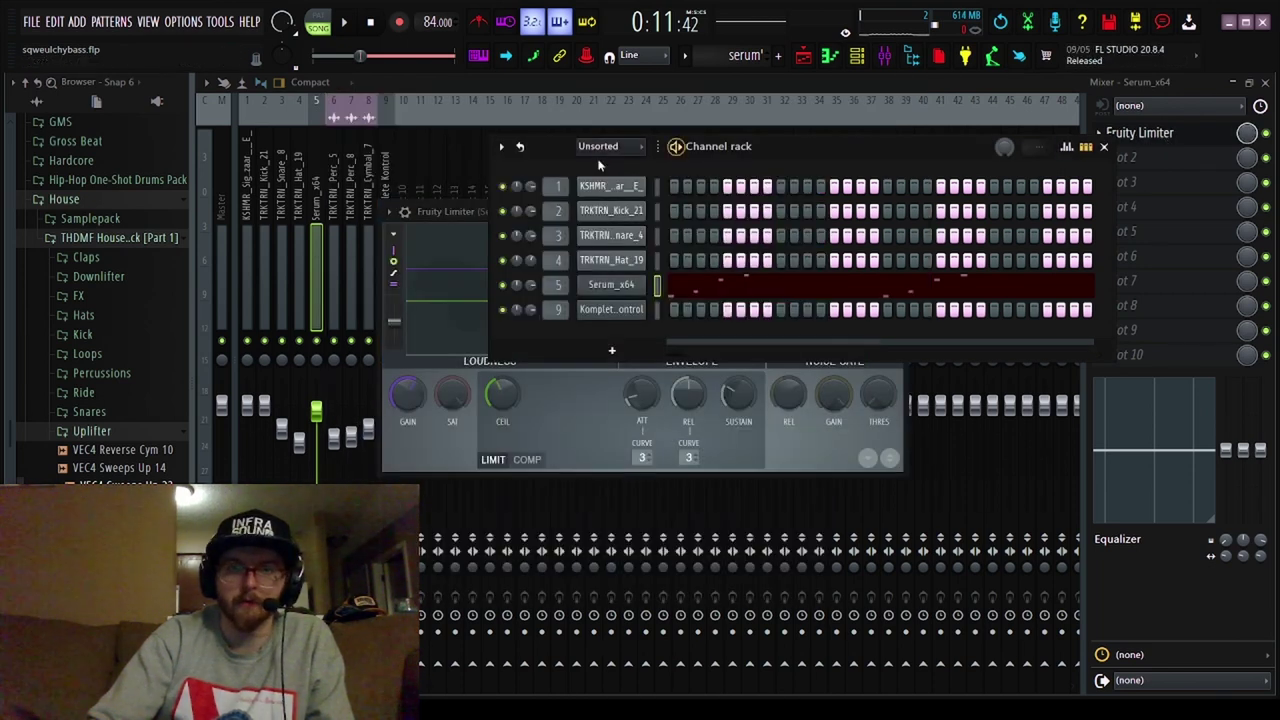
{"action": "left_click", "coordinate": [468, 218]}
{"action": "left_click", "coordinate": [896, 212]}
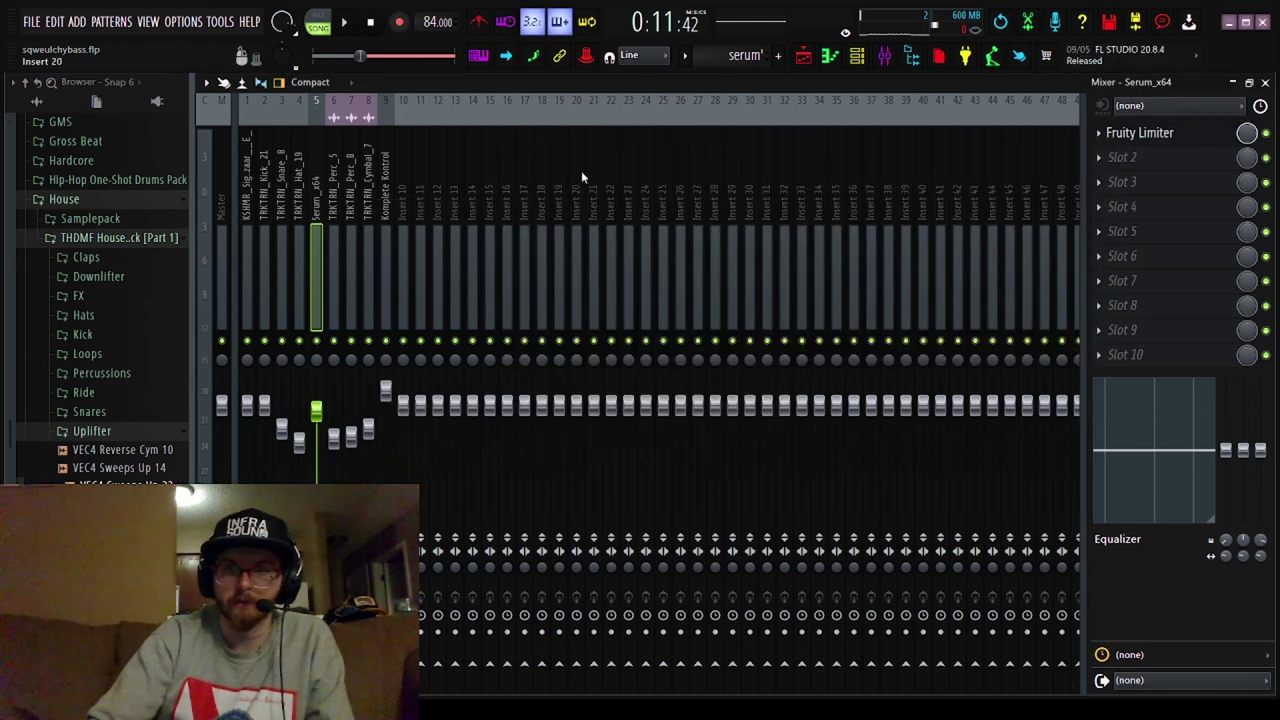
Open Serum from the Channel rack, reposition its window, and start playback.
{"action": "left_click", "coordinate": [856, 56]}
{"action": "key", "text": "F9"}
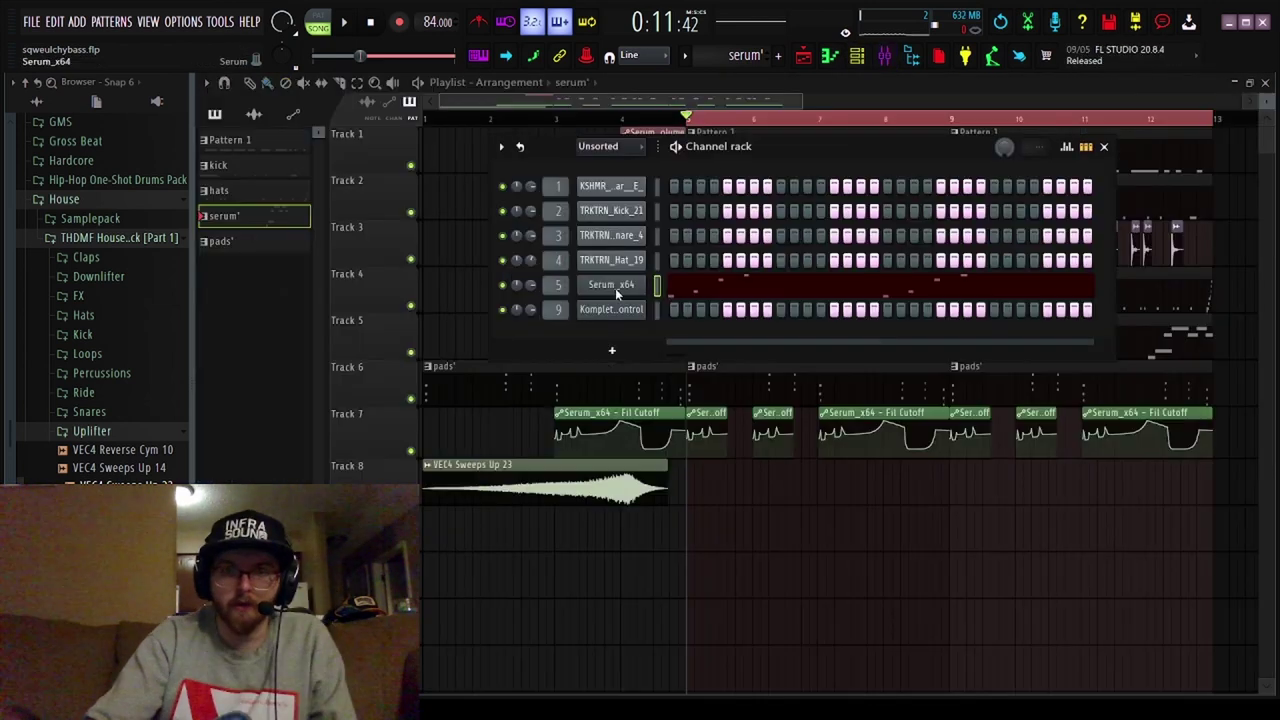
{"action": "left_click", "coordinate": [615, 288]}
{"action": "left_click_drag", "start_coordinate": [639, 104], "coordinate": [623, 171]}
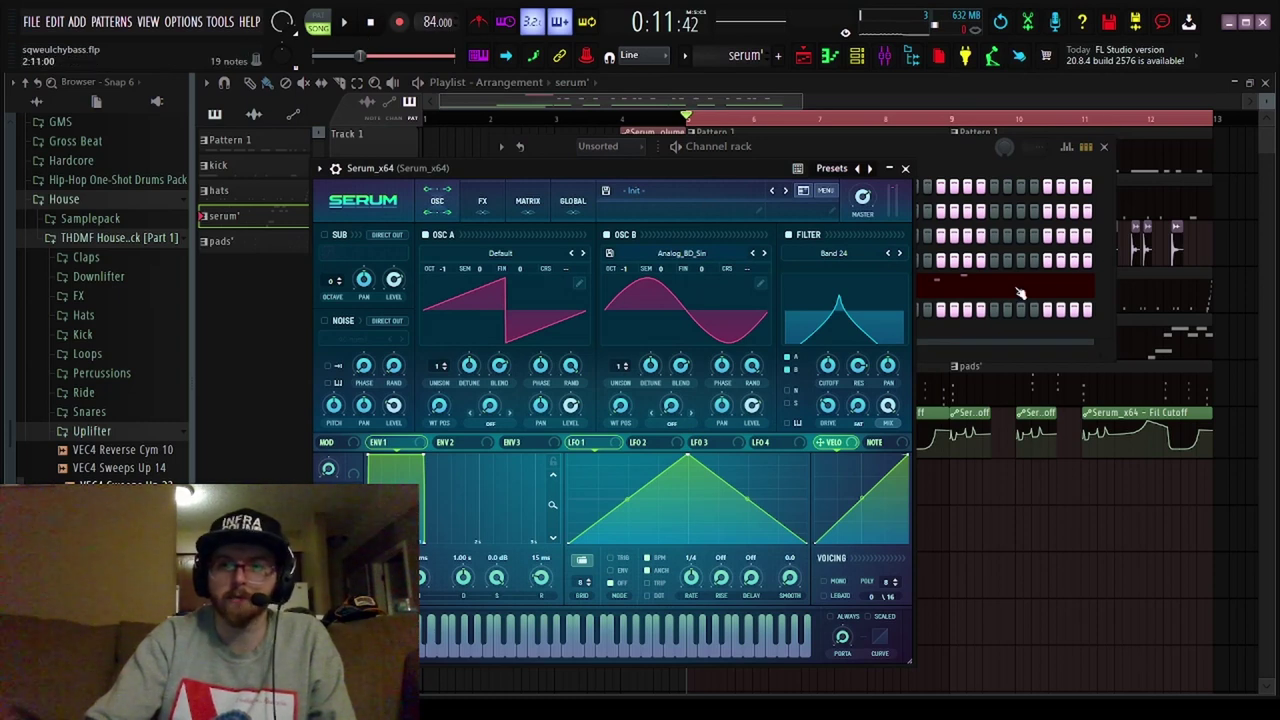
{"action": "left_click_drag", "start_coordinate": [553, 175], "coordinate": [535, 115]}
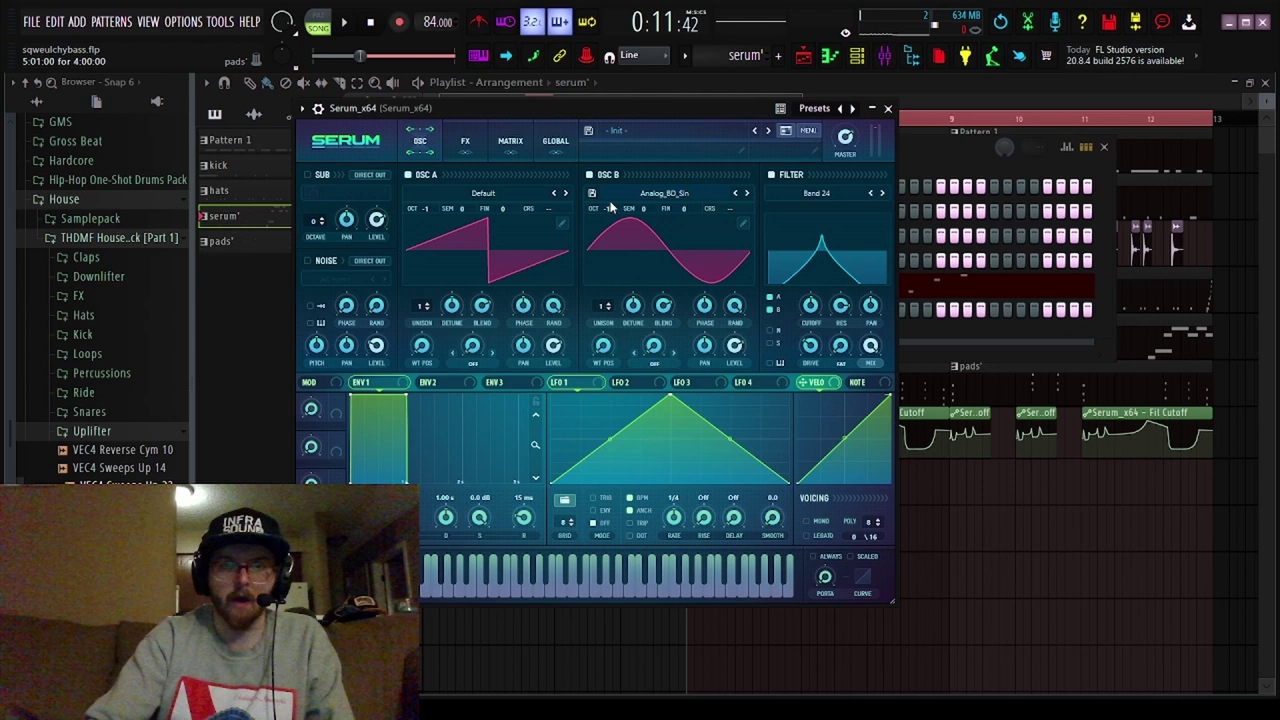
{"action": "left_click", "coordinate": [346, 20]}
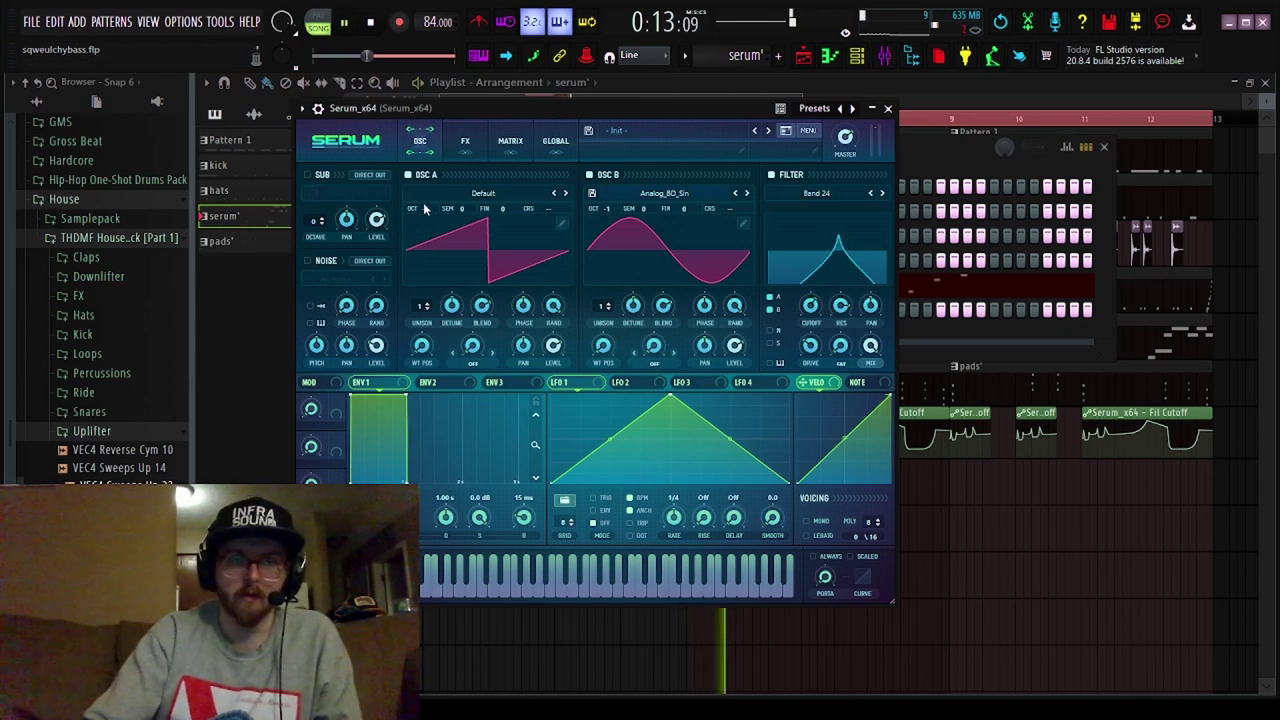
Set OSC A to -4 and OSC B to -2 octaves, resonance 91% and drive 57%.
{"action": "left_click_drag", "start_coordinate": [426, 208], "coordinate": [428, 284]}
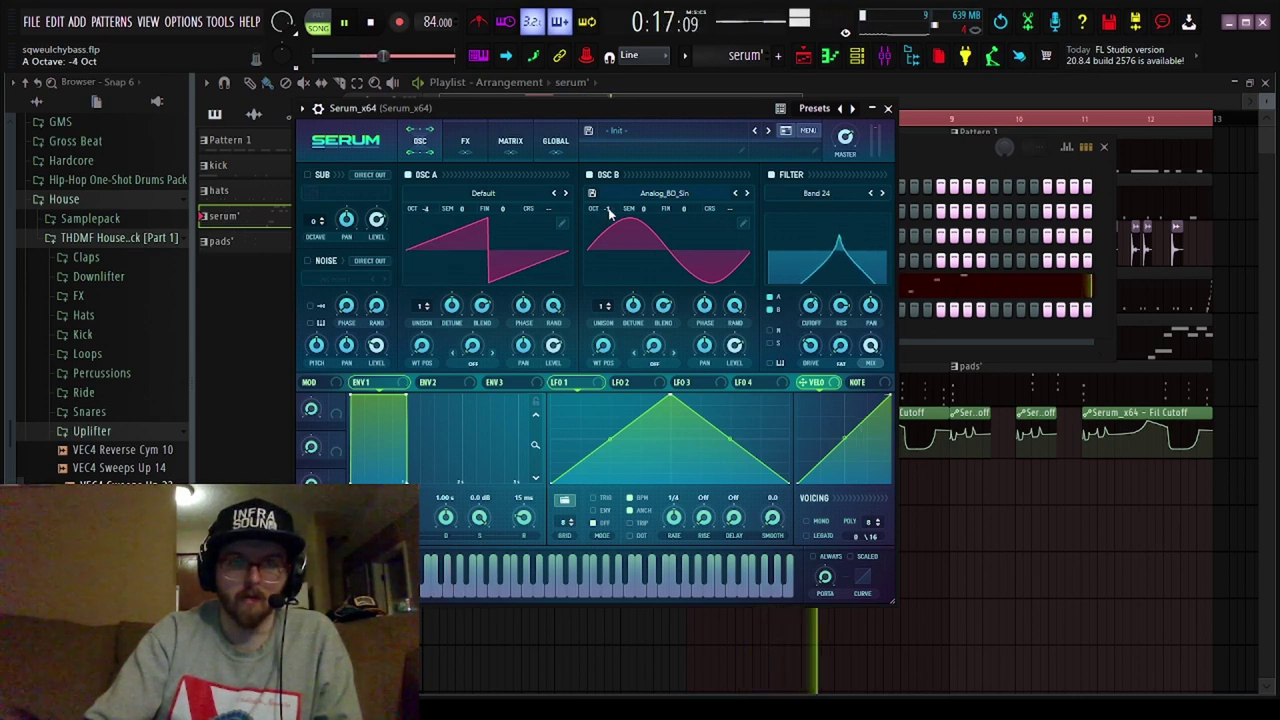
{"action": "left_click_drag", "start_coordinate": [610, 213], "coordinate": [608, 227]}
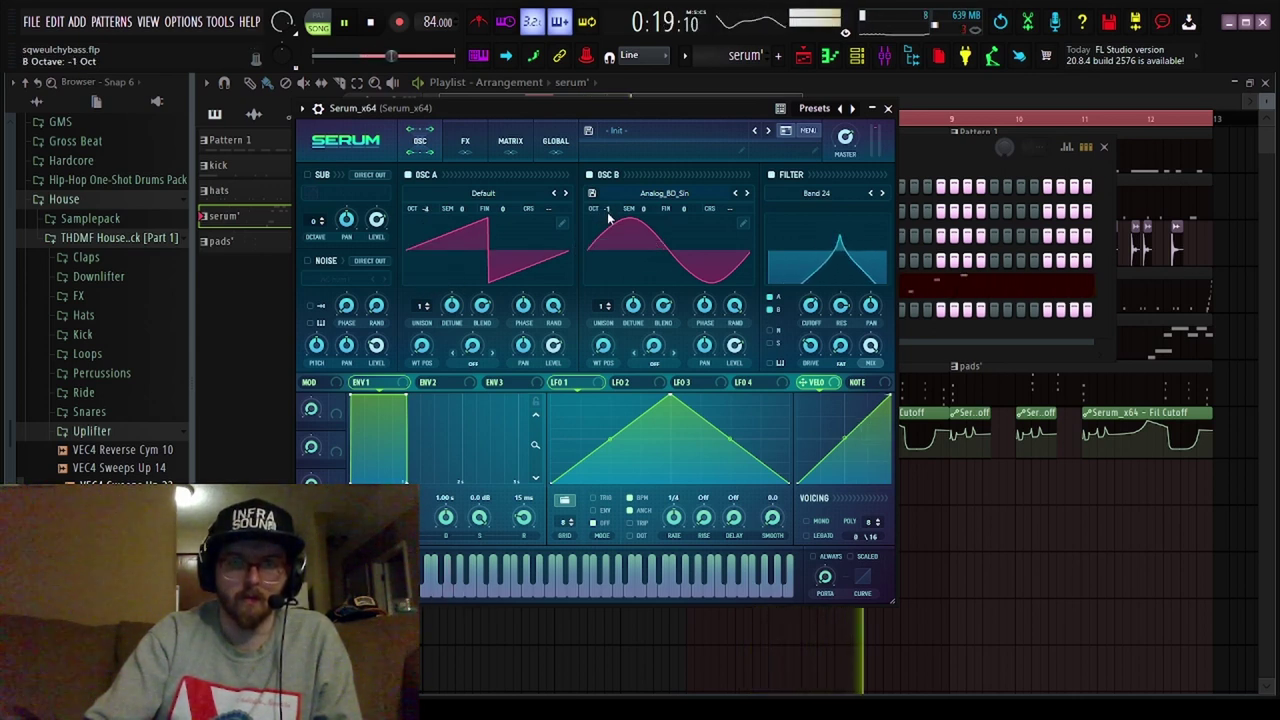
{"action": "left_click", "coordinate": [607, 230]}
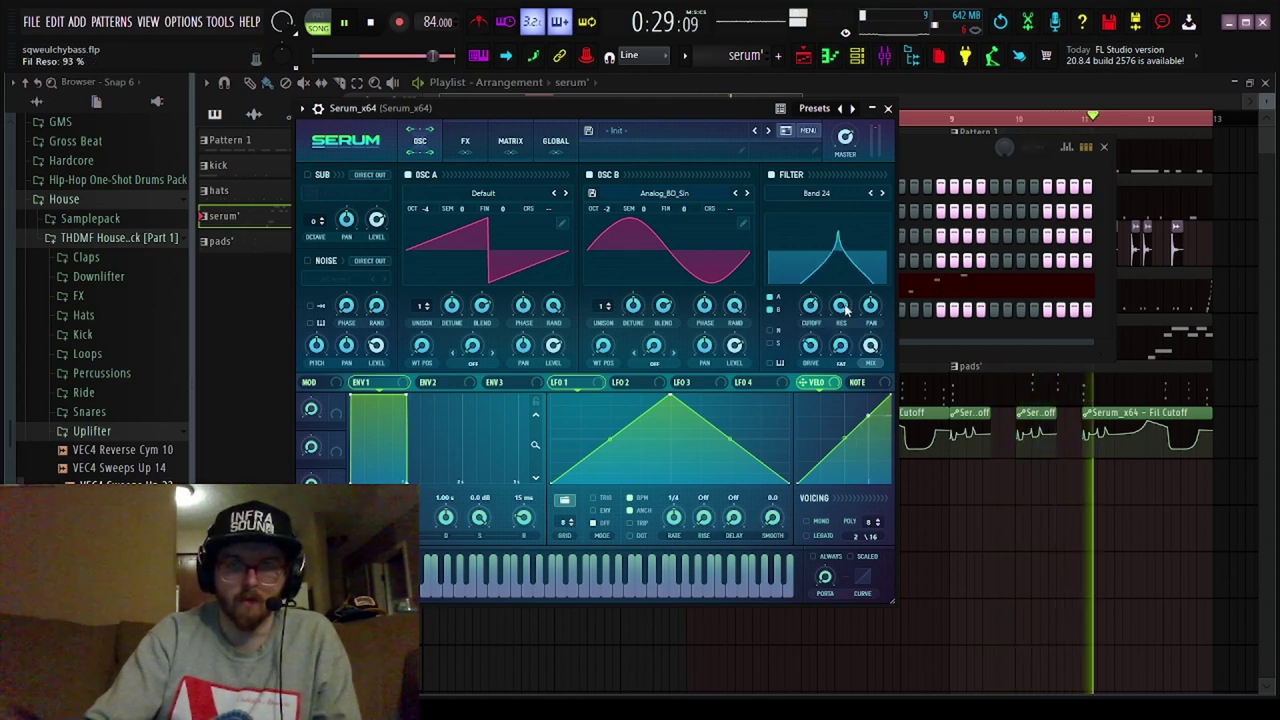
{"action": "scroll", "coordinate": [845, 310], "scroll_direction": "down", "scroll_amount": 1}
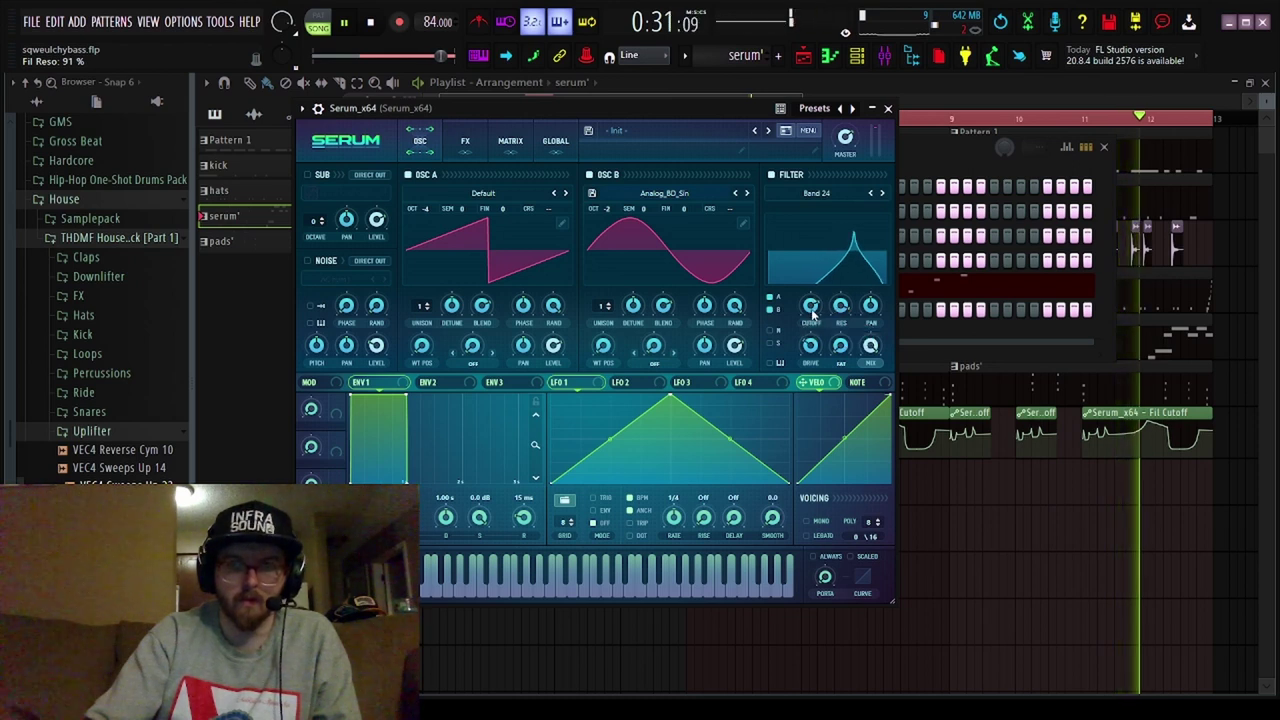
{"action": "scroll", "coordinate": [811, 345], "scroll_direction": "down", "scroll_amount": 1}
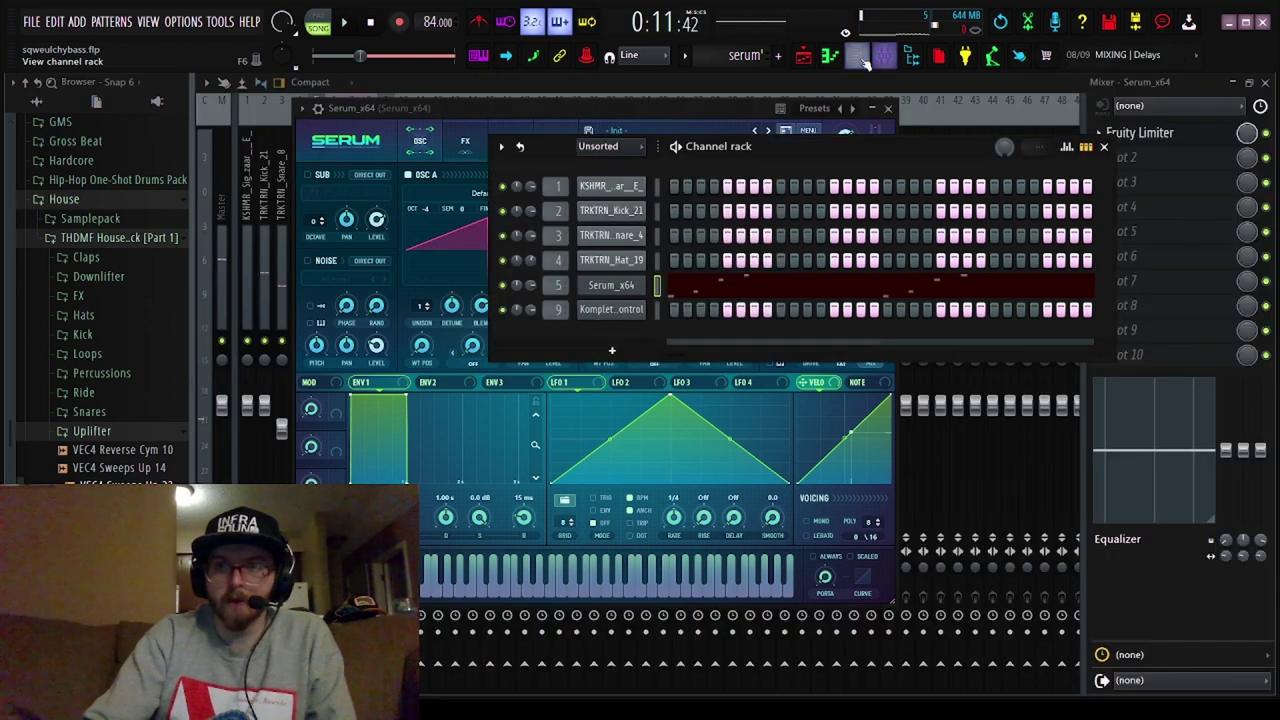
Return to the arrangement Playlist and display the Channel rack on top of it.
{"action": "left_click", "coordinate": [857, 58]}
{"action": "left_click", "coordinate": [857, 59]}
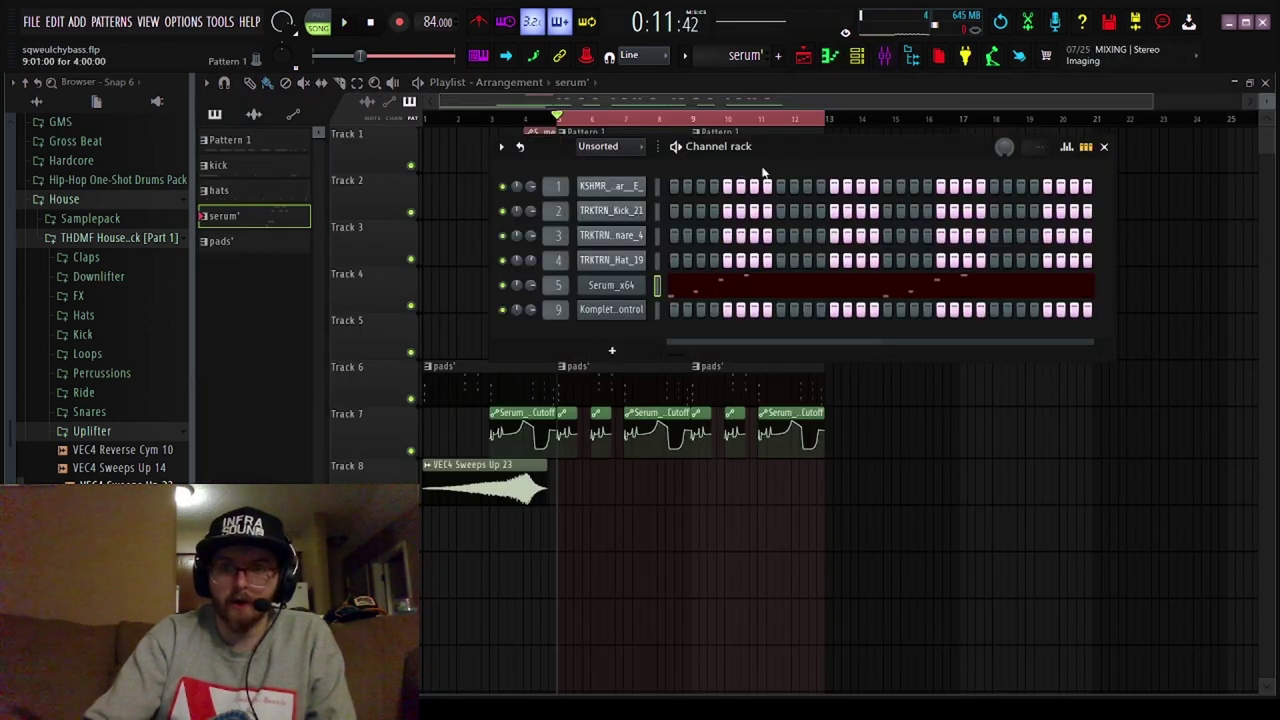